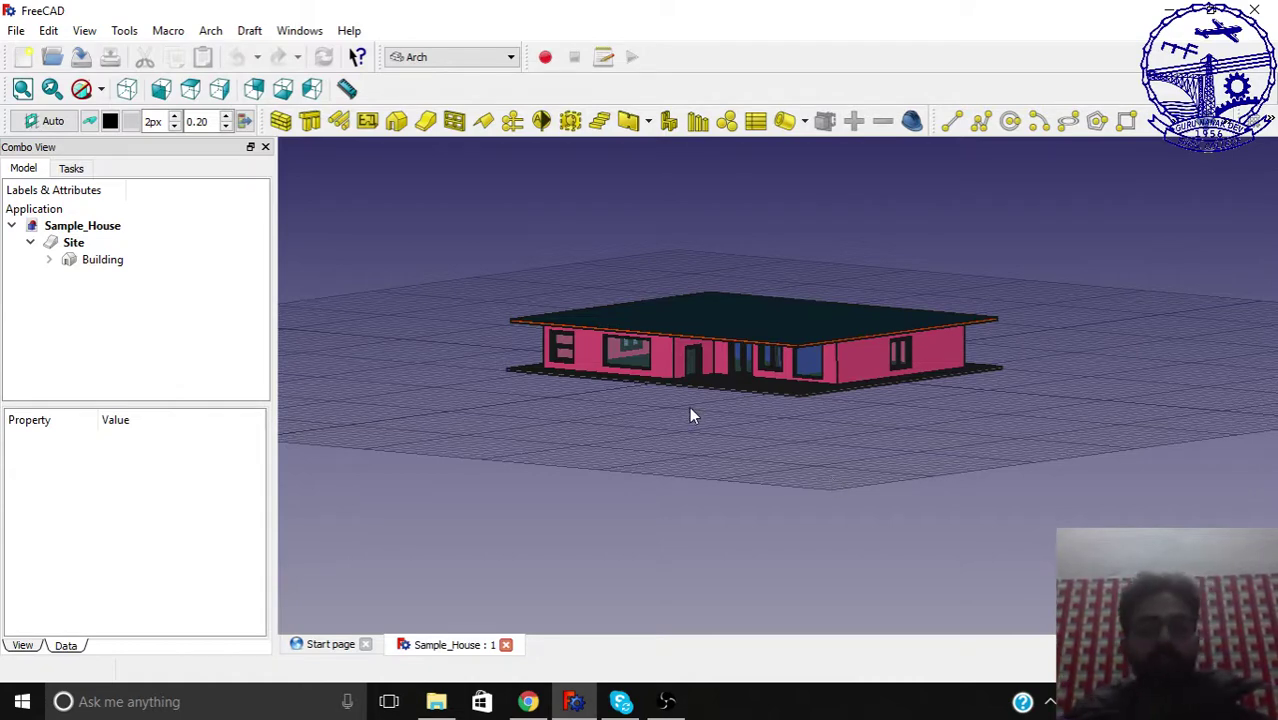
- Pick Raytracing from the workbench list in place of Arch
left_click(456, 60)
left_click(444, 276)
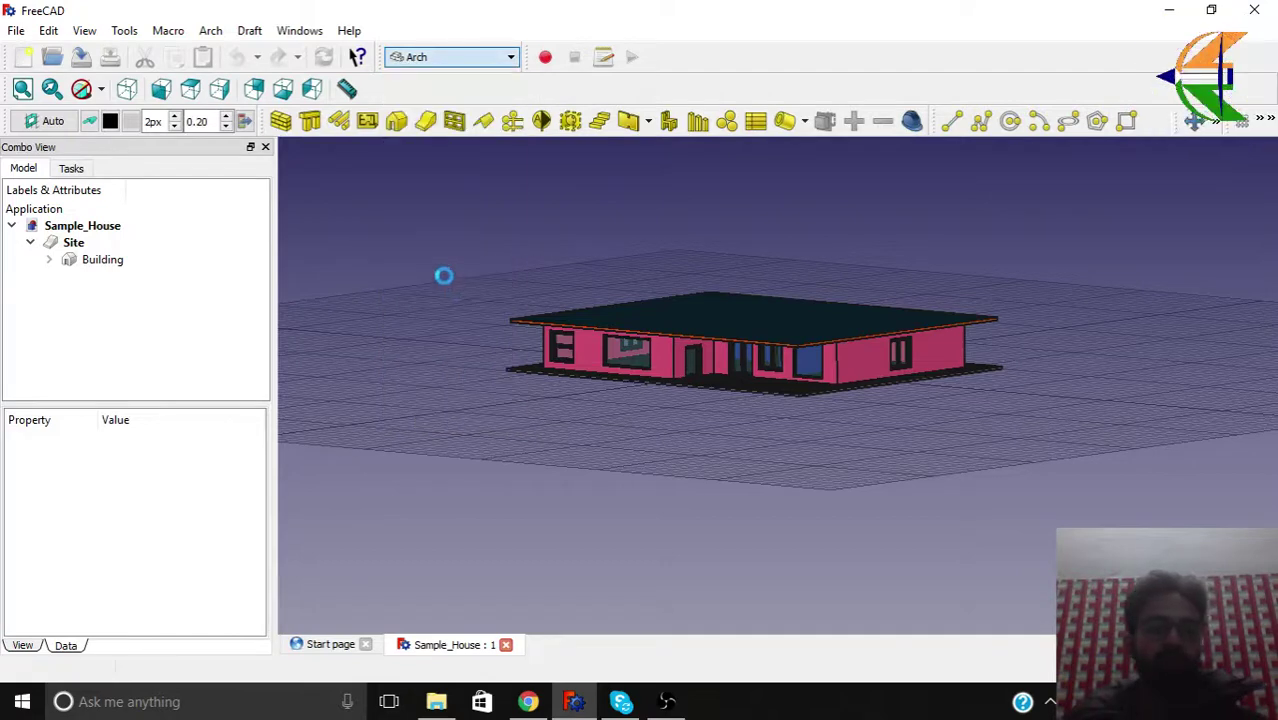
left_click(430, 57)
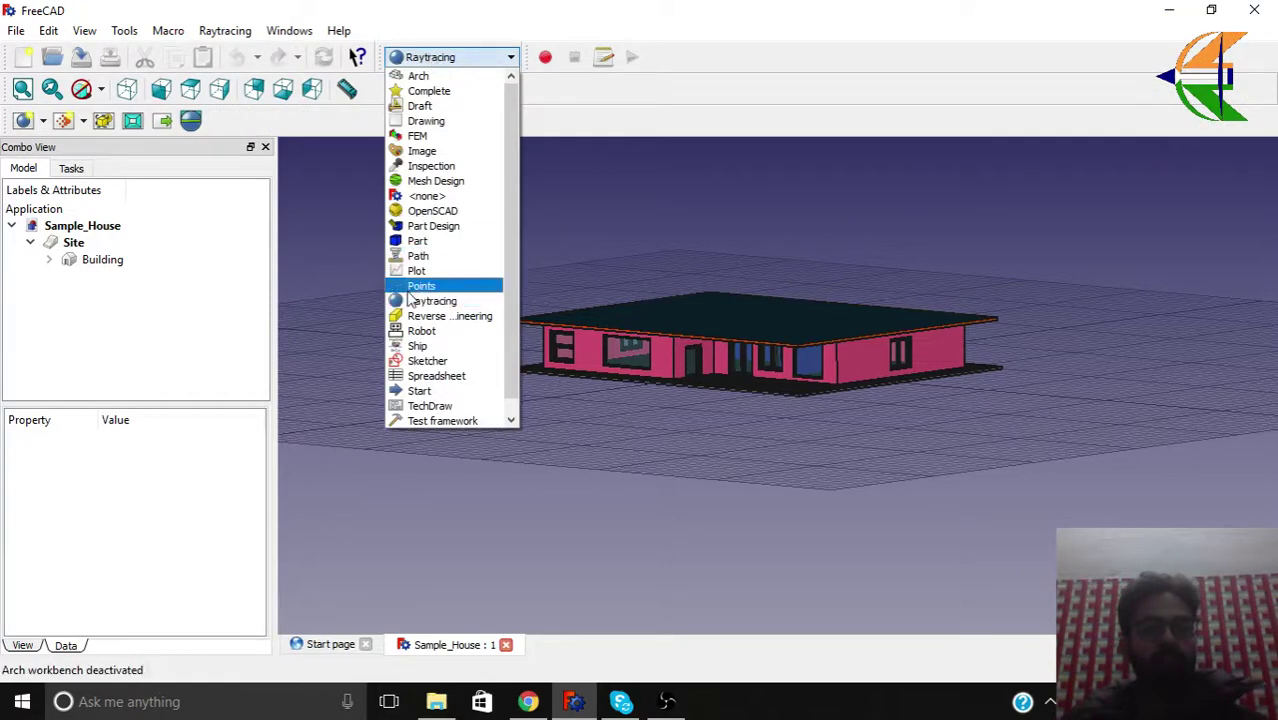
left_click(431, 60)
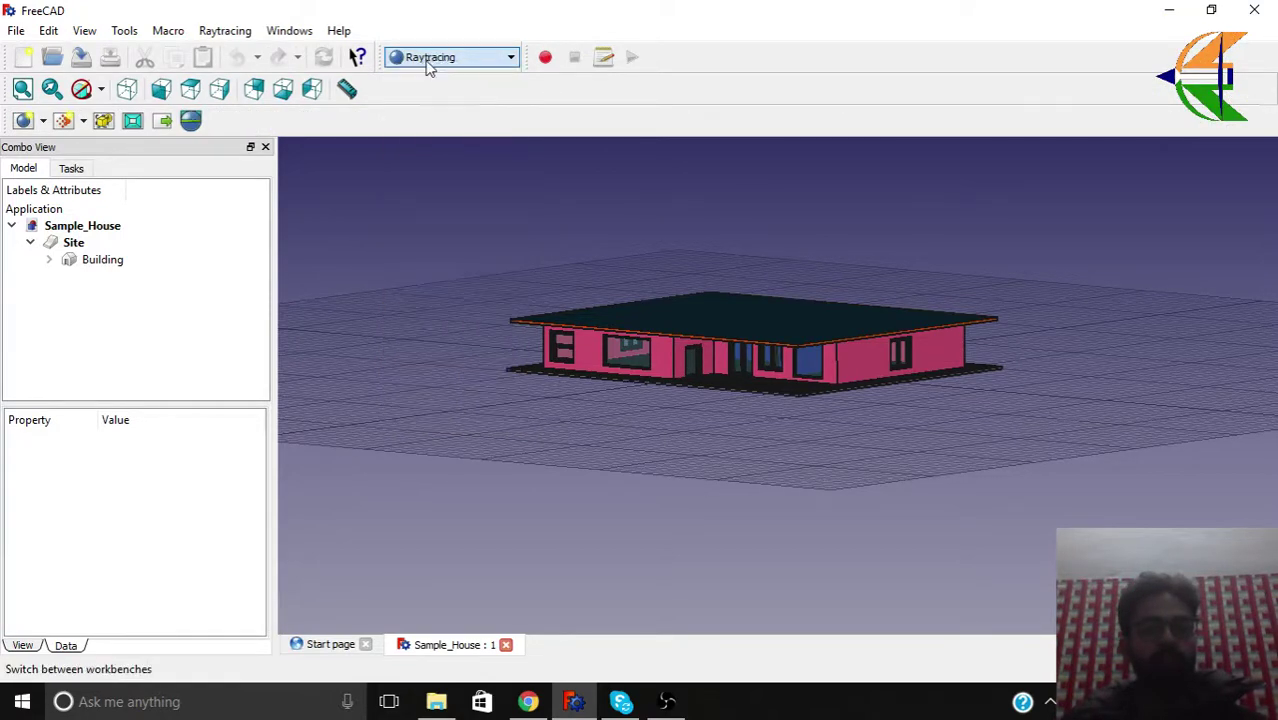
- Try a RadiosityOutdoorHQ POV-Ray project and decline the no-perspective-camera warning
left_click(44, 122)
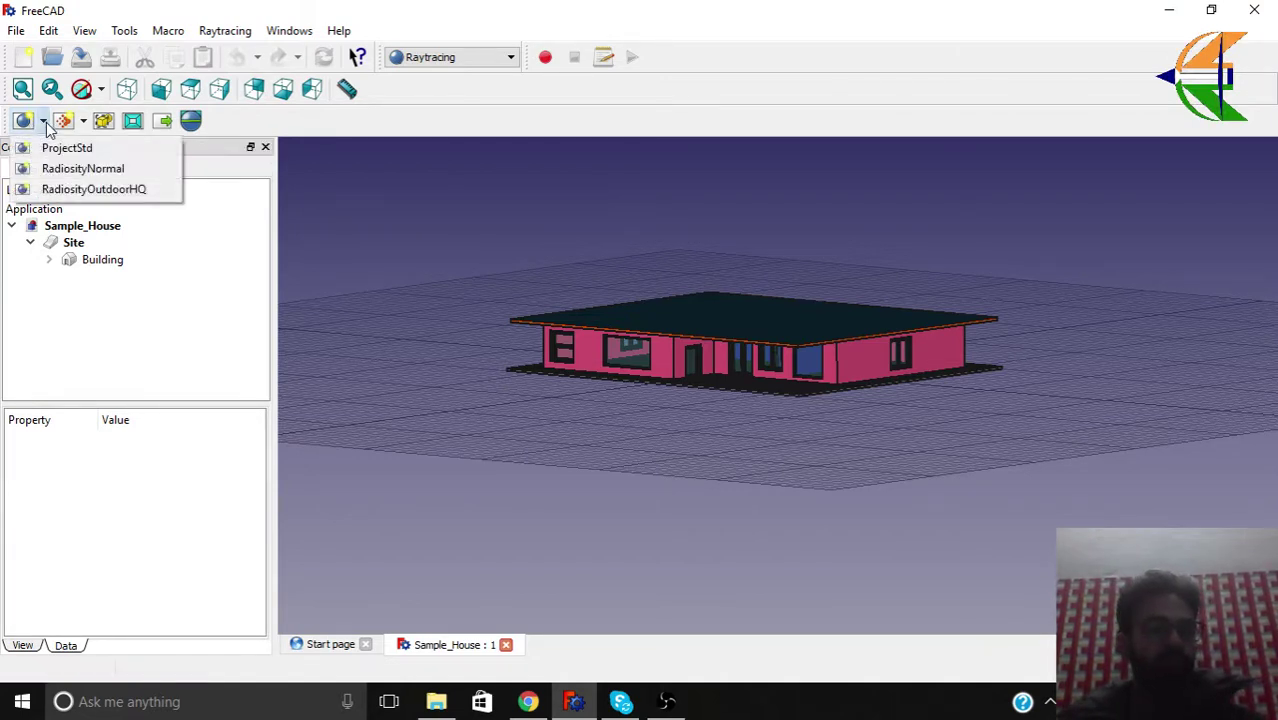
left_click(83, 189)
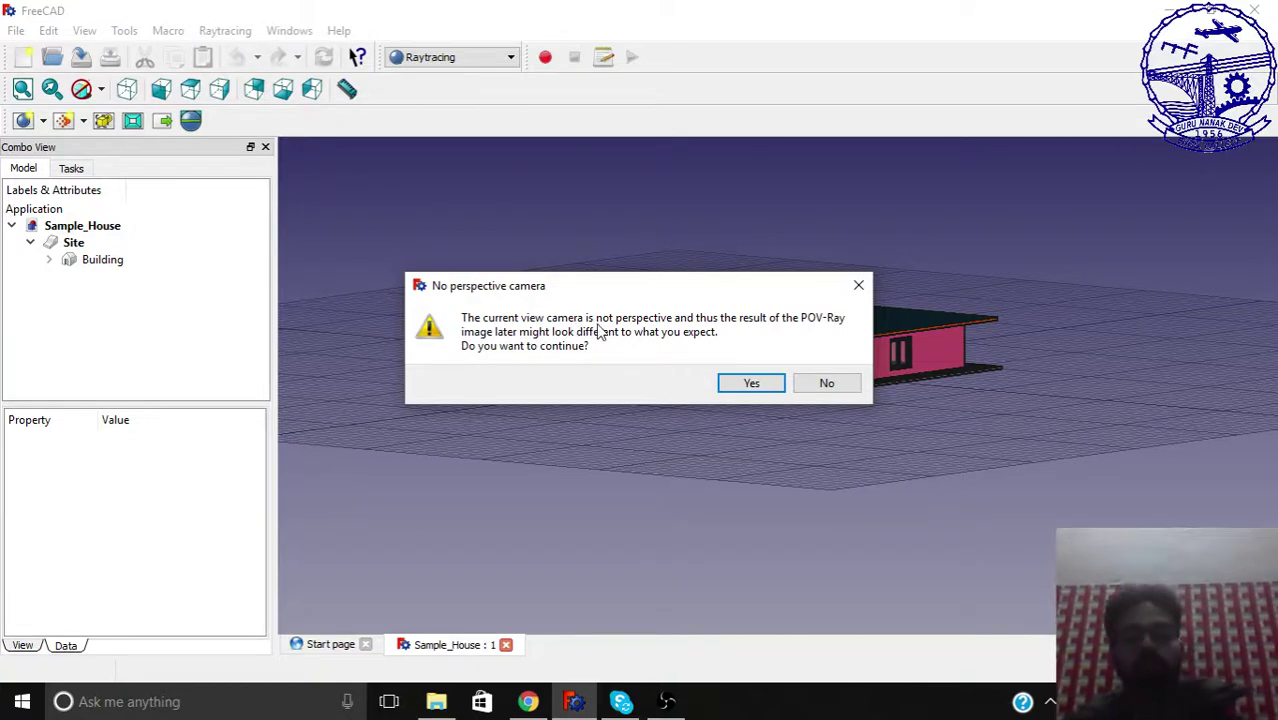
left_click(821, 383)
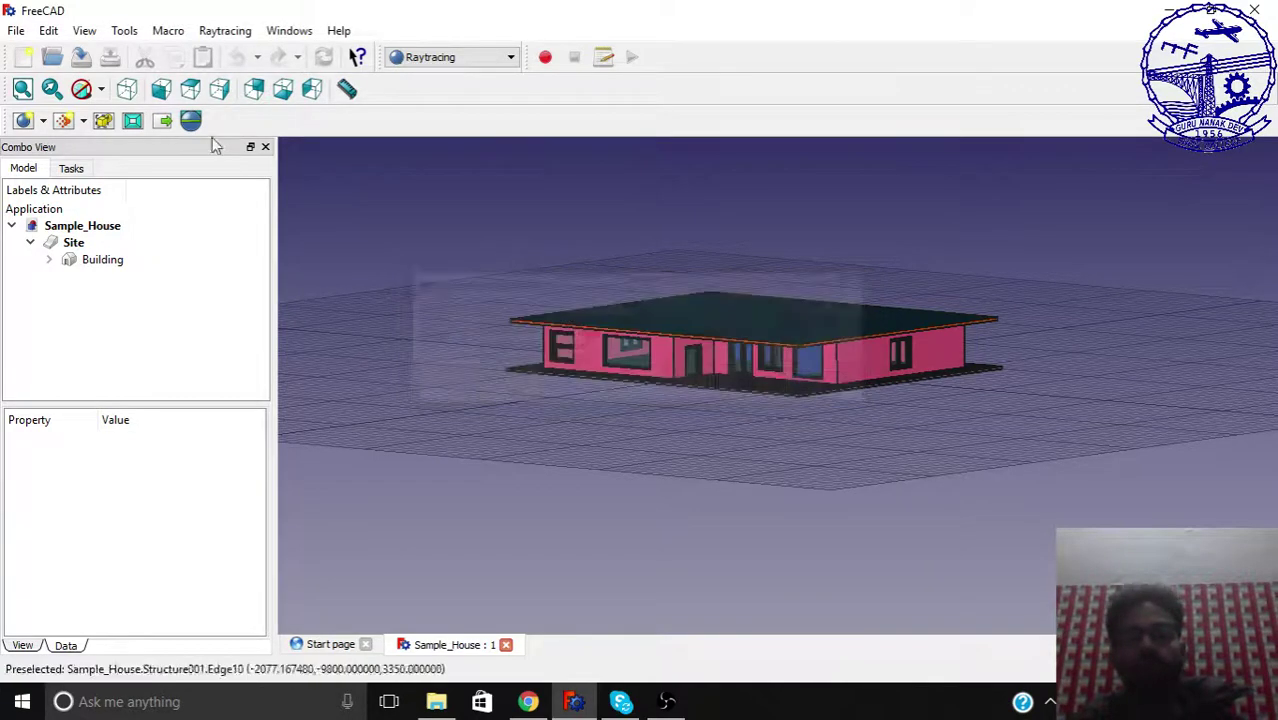
- Switch the 3D view to perspective and orbit to see the house from above
left_click(92, 34)
left_click(137, 94)
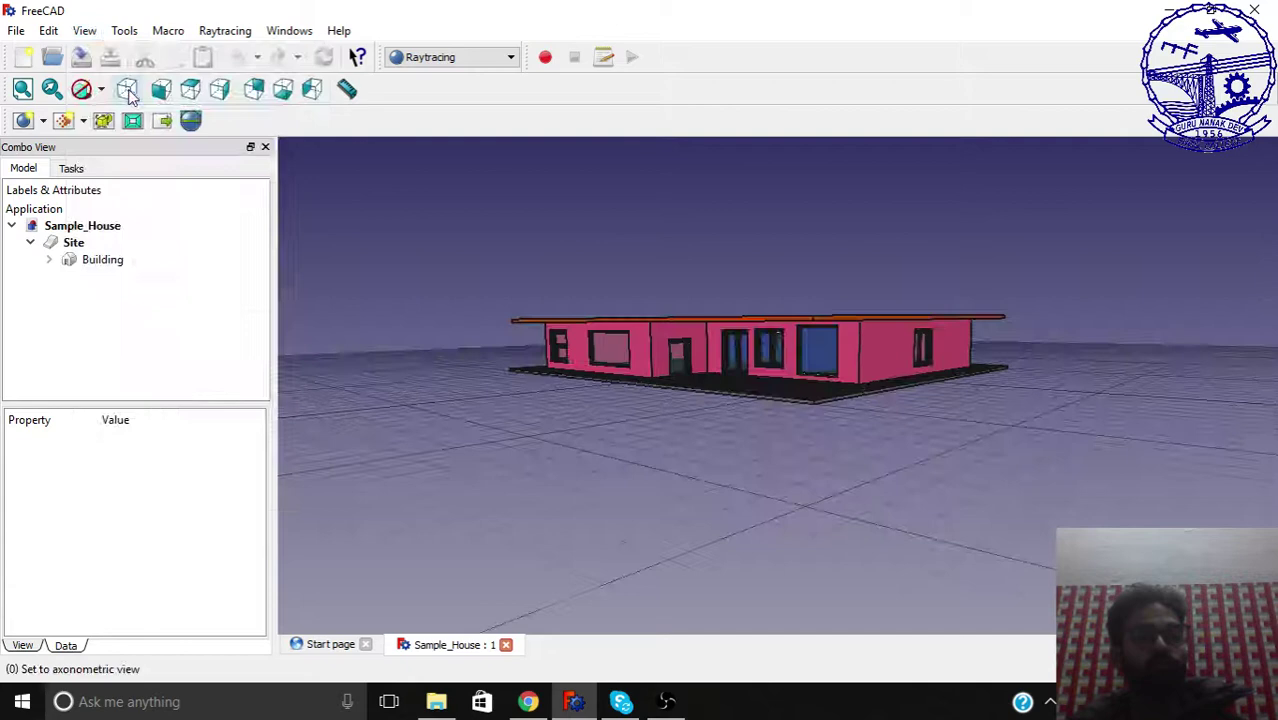
middle_click_drag(747, 417, 765, 380)
scroll(645, 375, "up", 3)
scroll(735, 442, "down", 3)
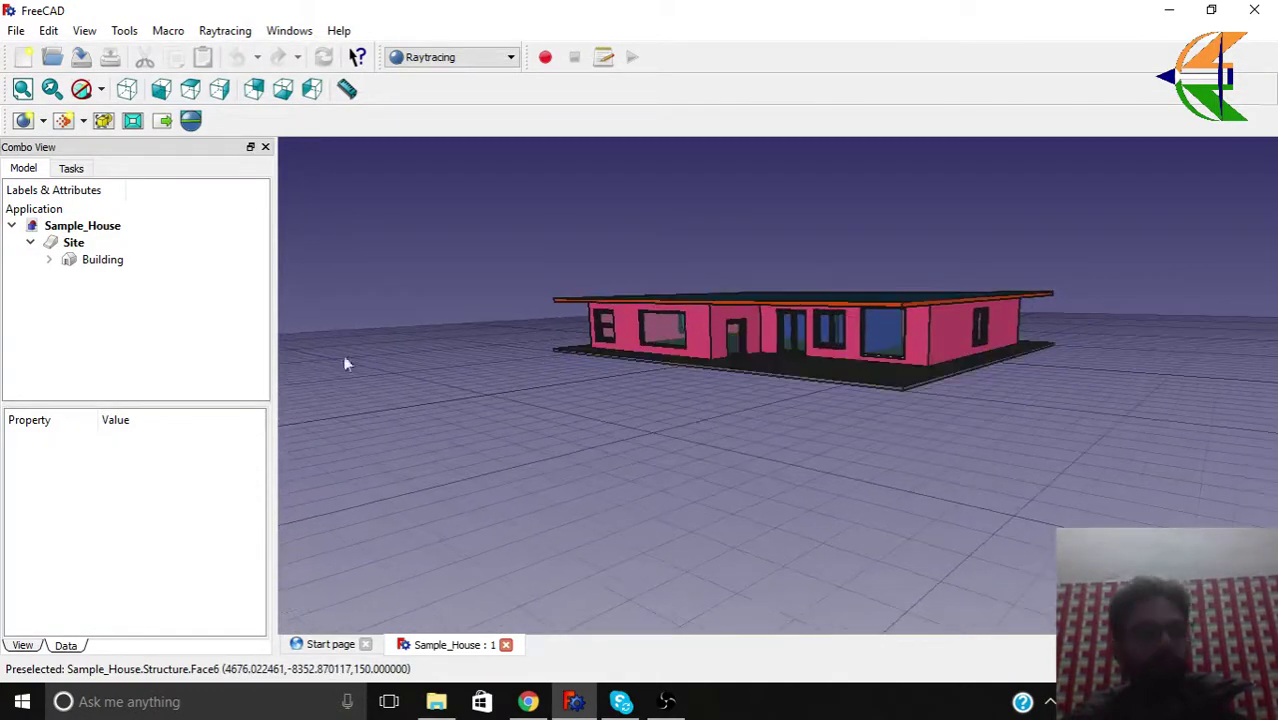
- Add a RadiosityOutdoorHQ POV-Ray project and expand Building, Ground Floor and Roof in the tree
left_click(43, 121)
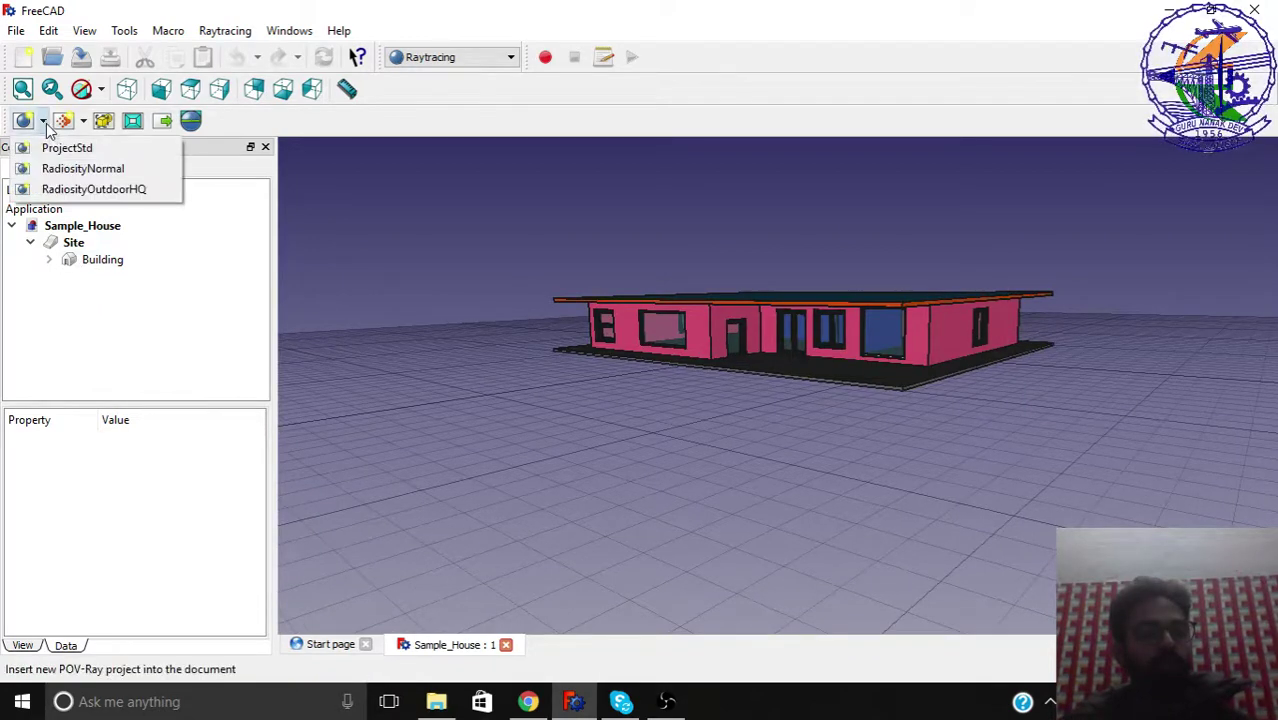
left_click(90, 189)
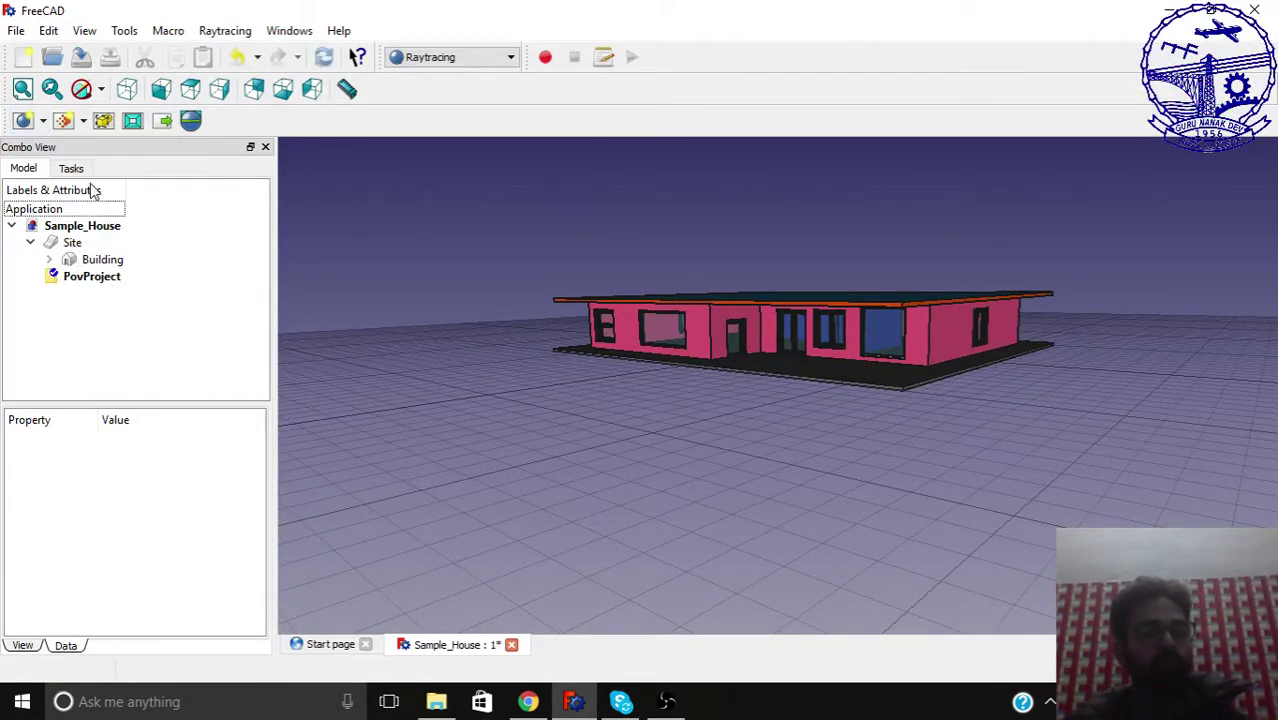
left_click(99, 280)
left_click(80, 260)
left_click(50, 259)
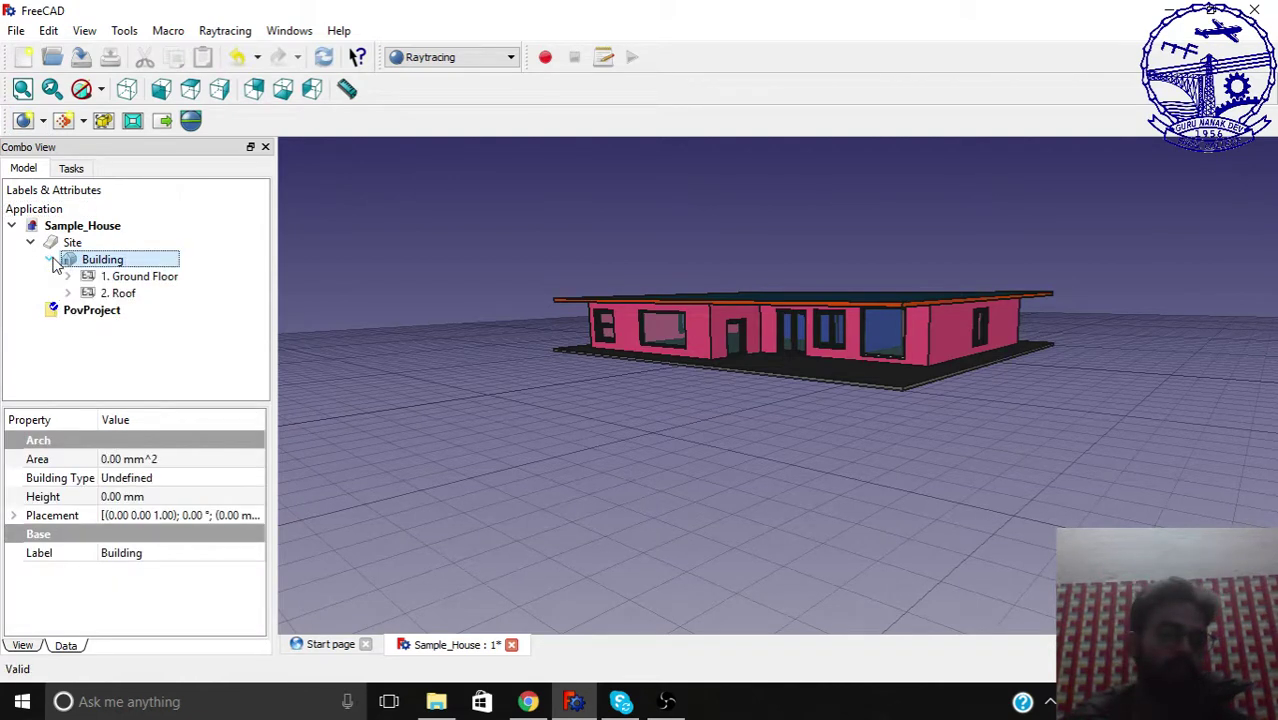
left_click(68, 276)
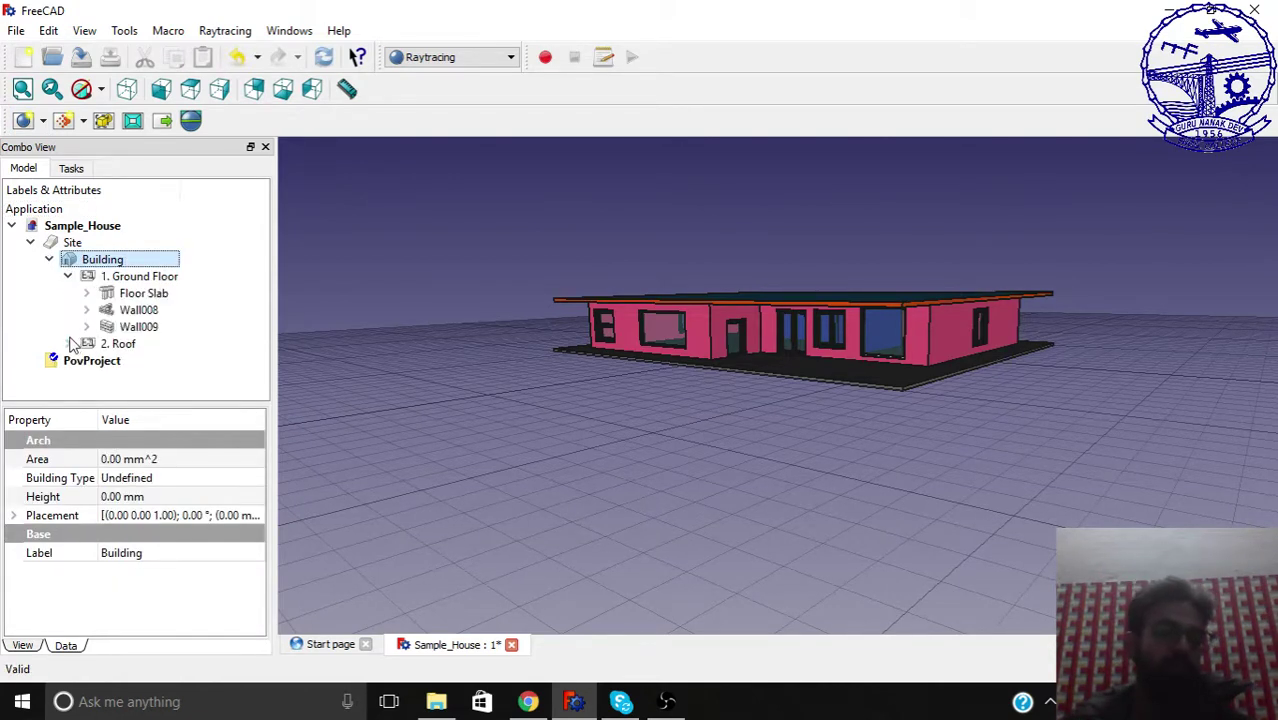
left_click(68, 343)
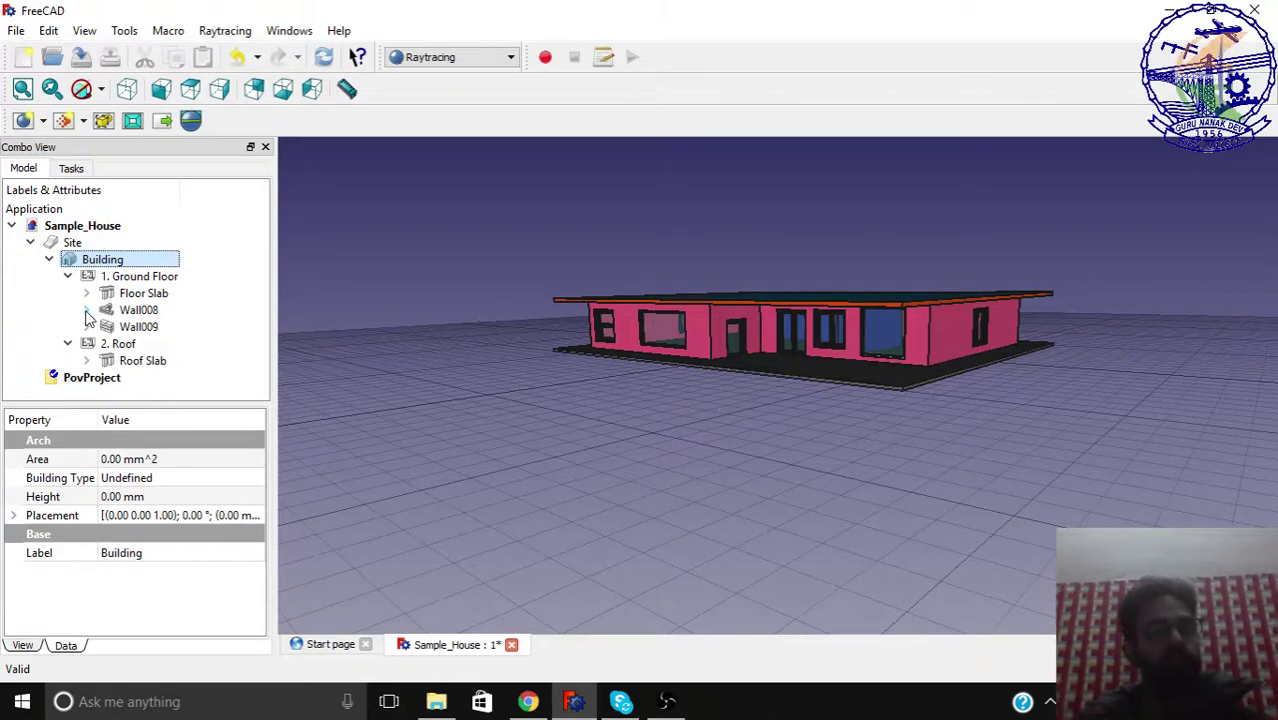
- Expand the nested walls from Wall008 down to Wall001 to reveal their parts
left_click(86, 310)
scroll(115, 368, "down", 1)
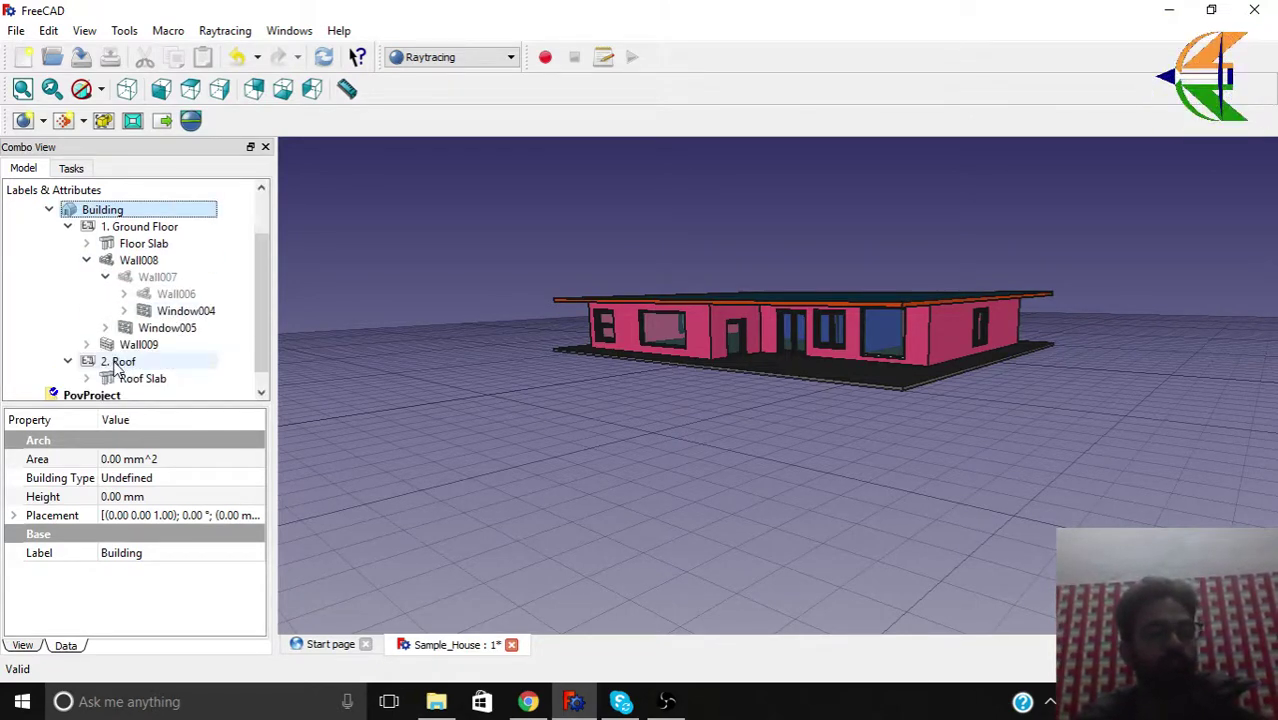
left_click(123, 294)
left_click(143, 310)
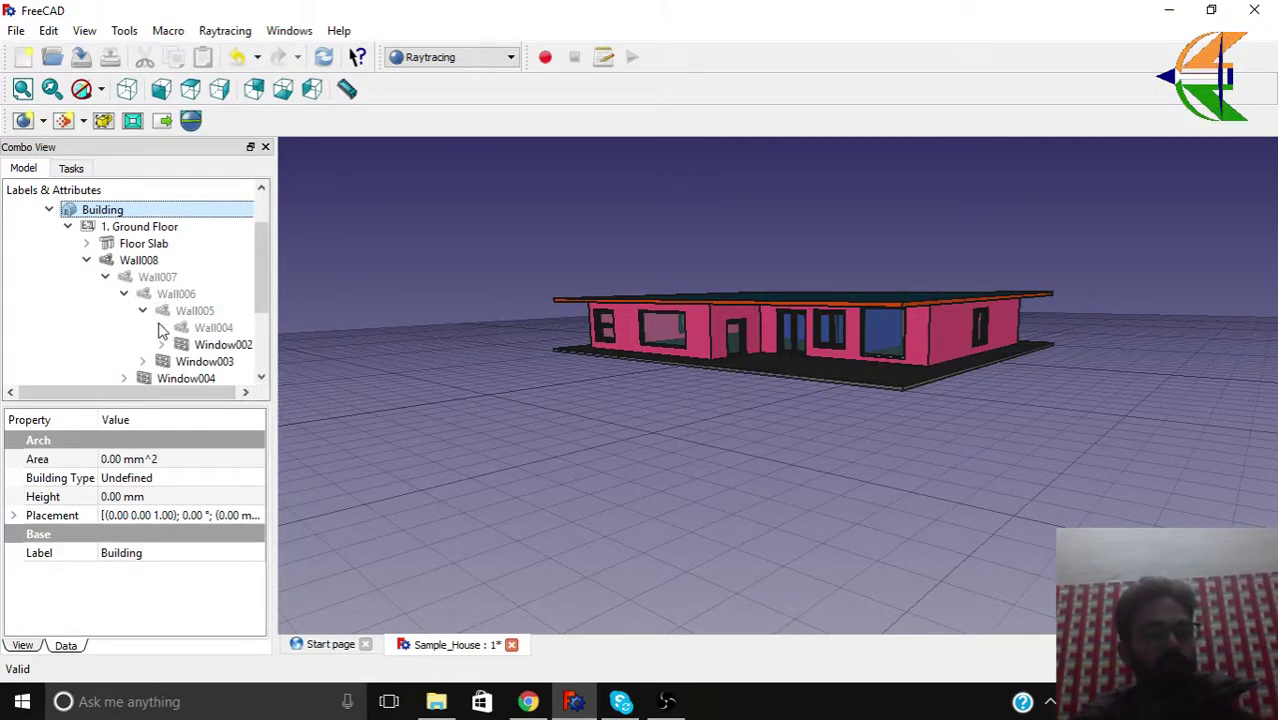
left_click(161, 327)
left_click(180, 344)
scroll(195, 398, "right", 1)
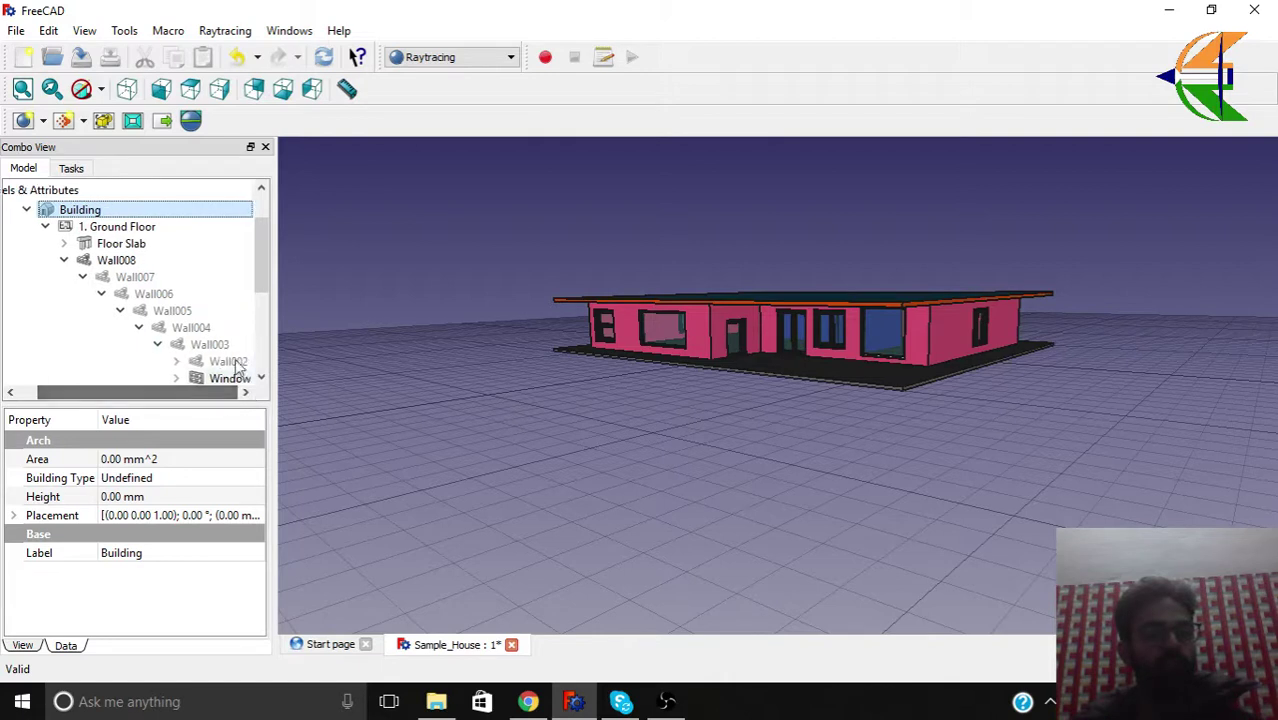
scroll(218, 326, "down", 3)
left_click(178, 211)
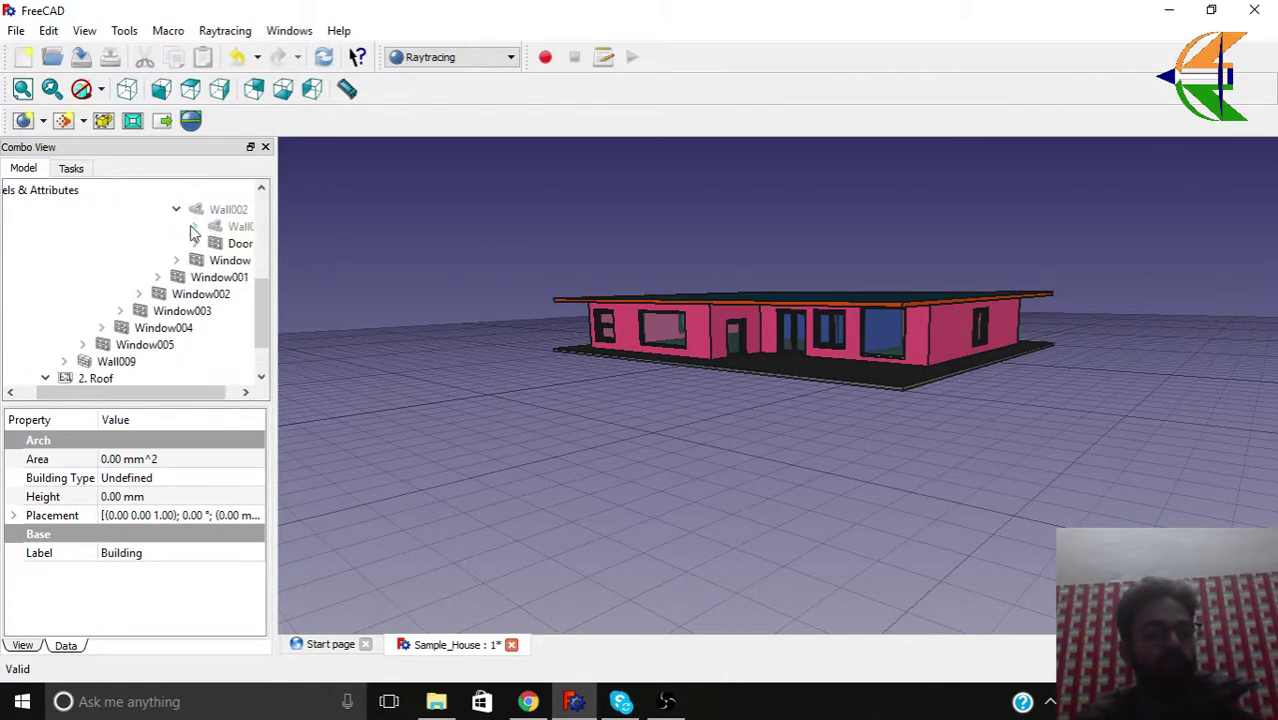
left_click(196, 228)
left_click(213, 243)
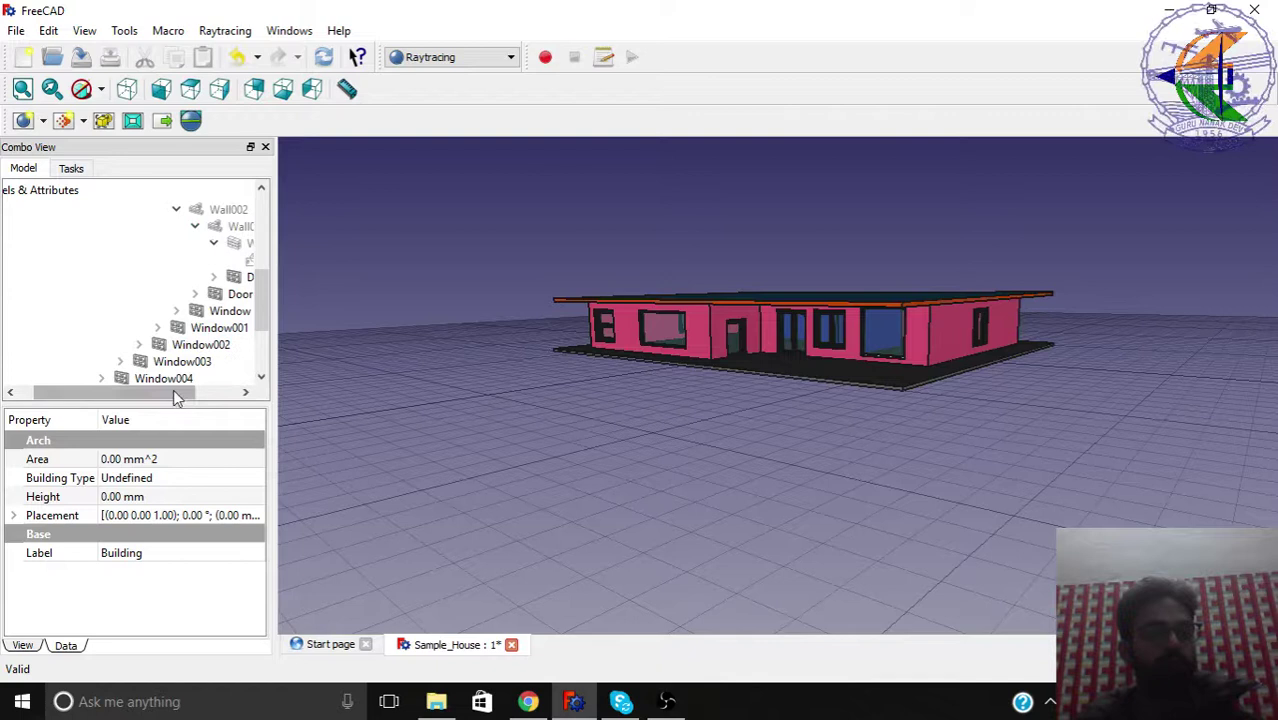
scroll(173, 389, "left", 1)
scroll(258, 280, "up", 3)
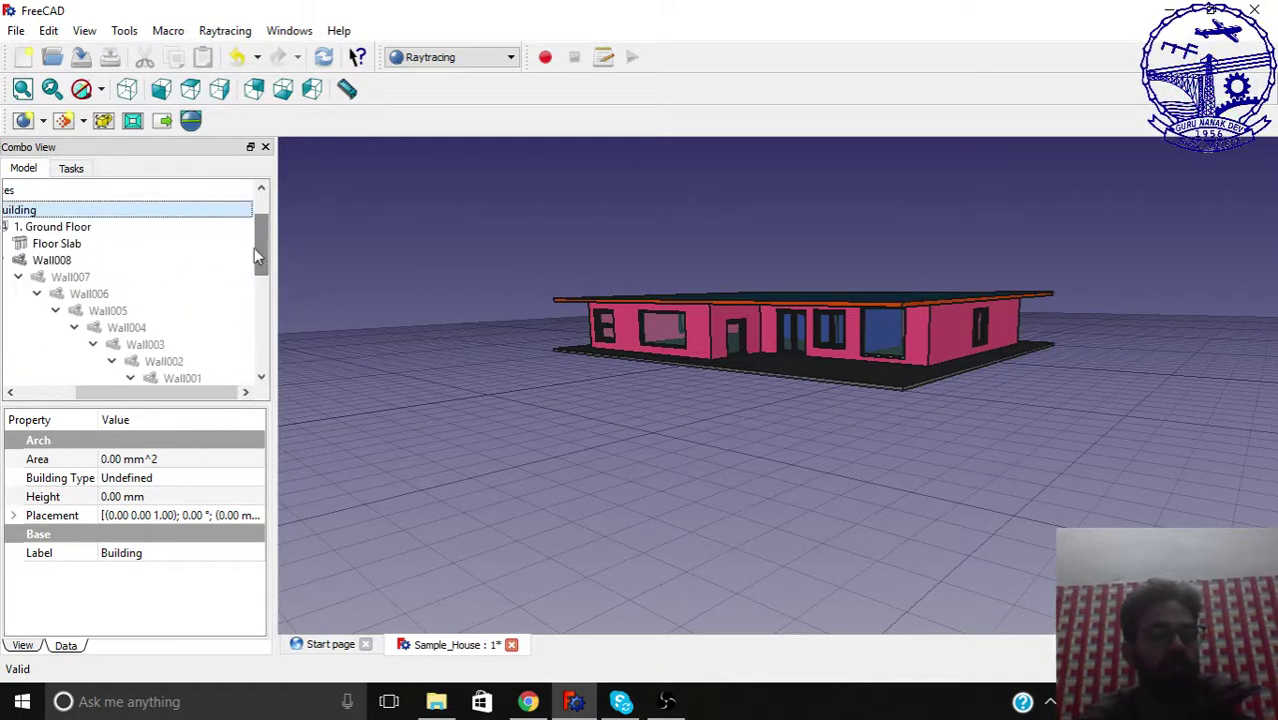
- Select the Floor Slab, adding Wall008 and both doors to the selection
left_click(65, 245)
left_click(60, 260)
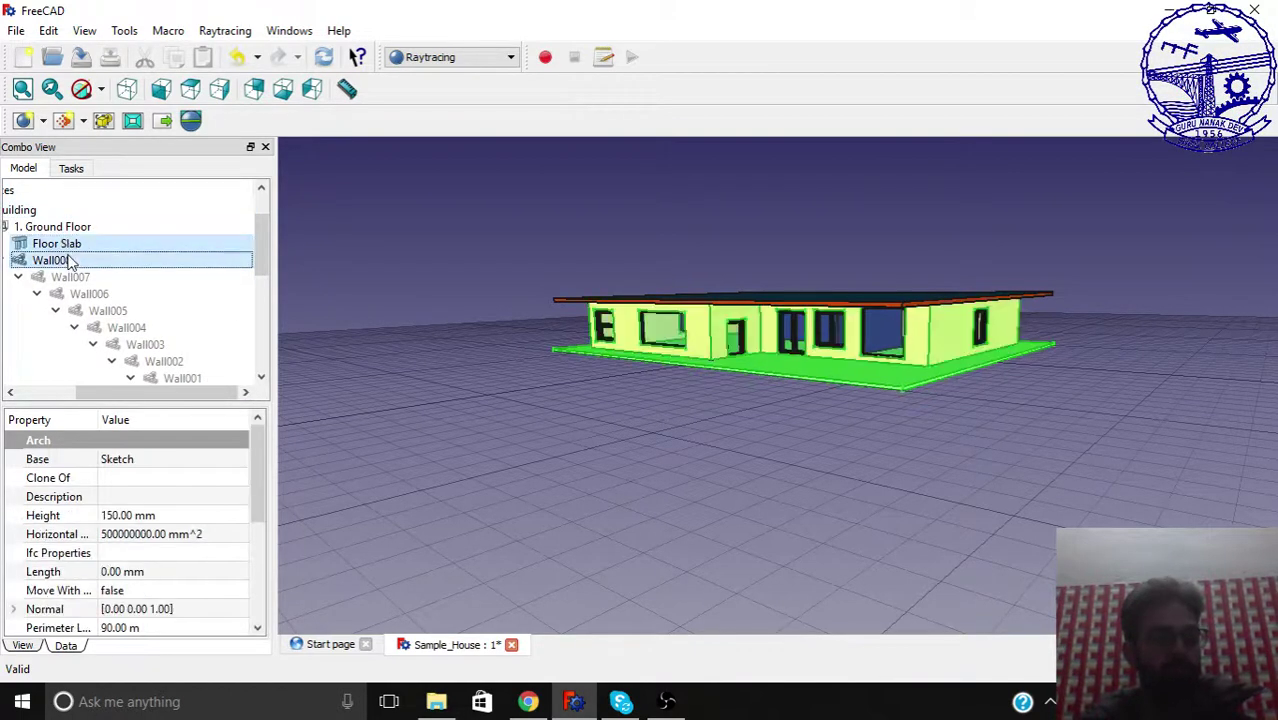
scroll(185, 270, "down", 3)
left_click(193, 280)
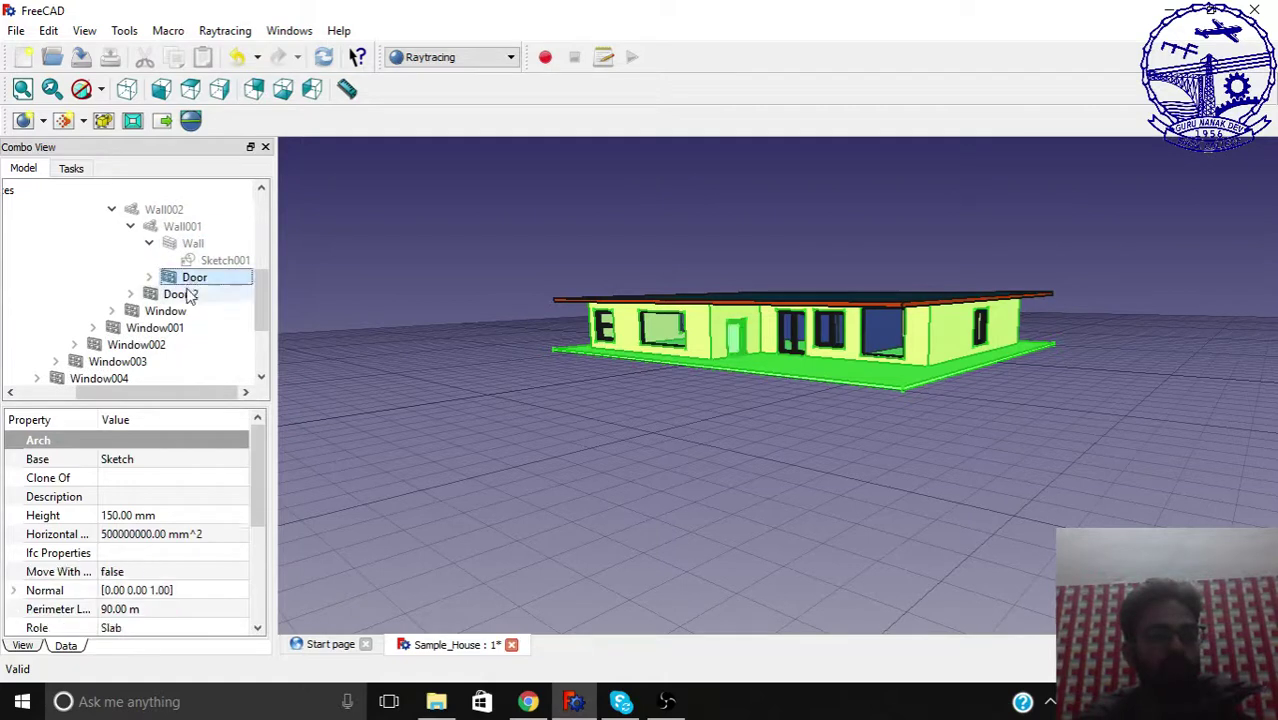
left_click(182, 294, "ctrl")
scroll(180, 312, "left", 1)
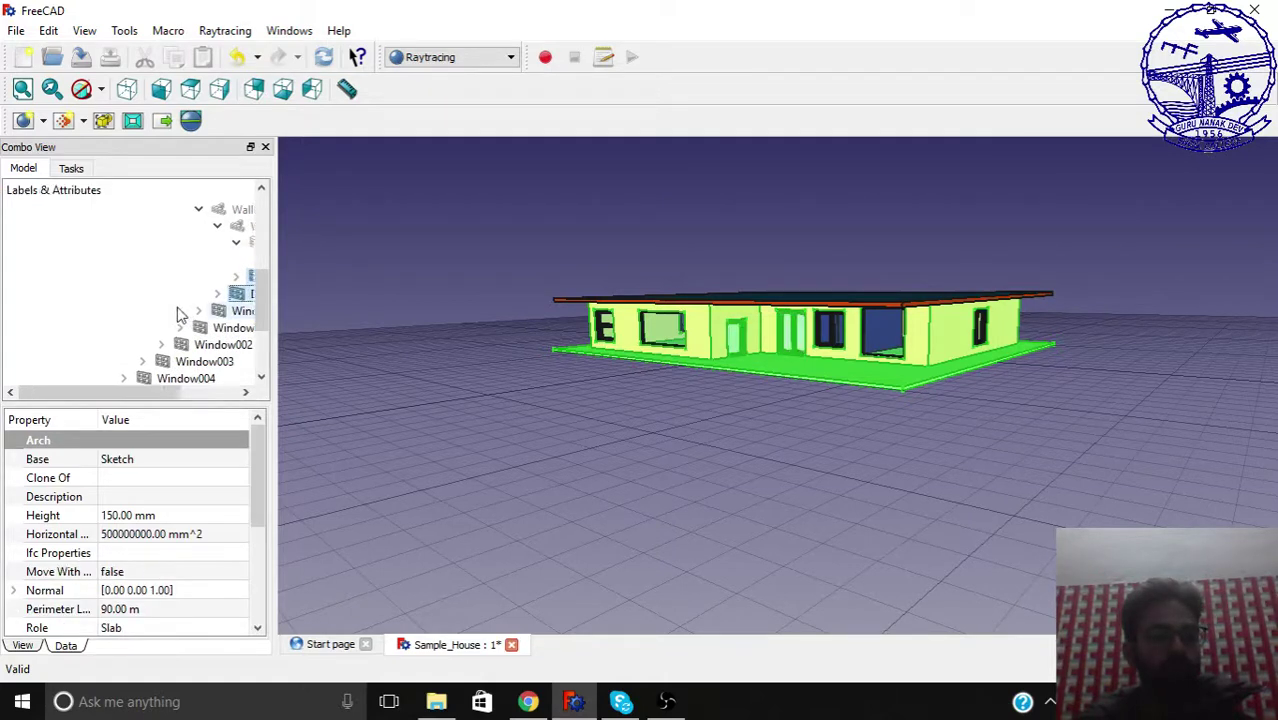
- Add the six windows, Wall009 and the Roof Slab to the selection
left_click(232, 311, "ctrl")
left_click(224, 328, "ctrl")
left_click(215, 345, "ctrl")
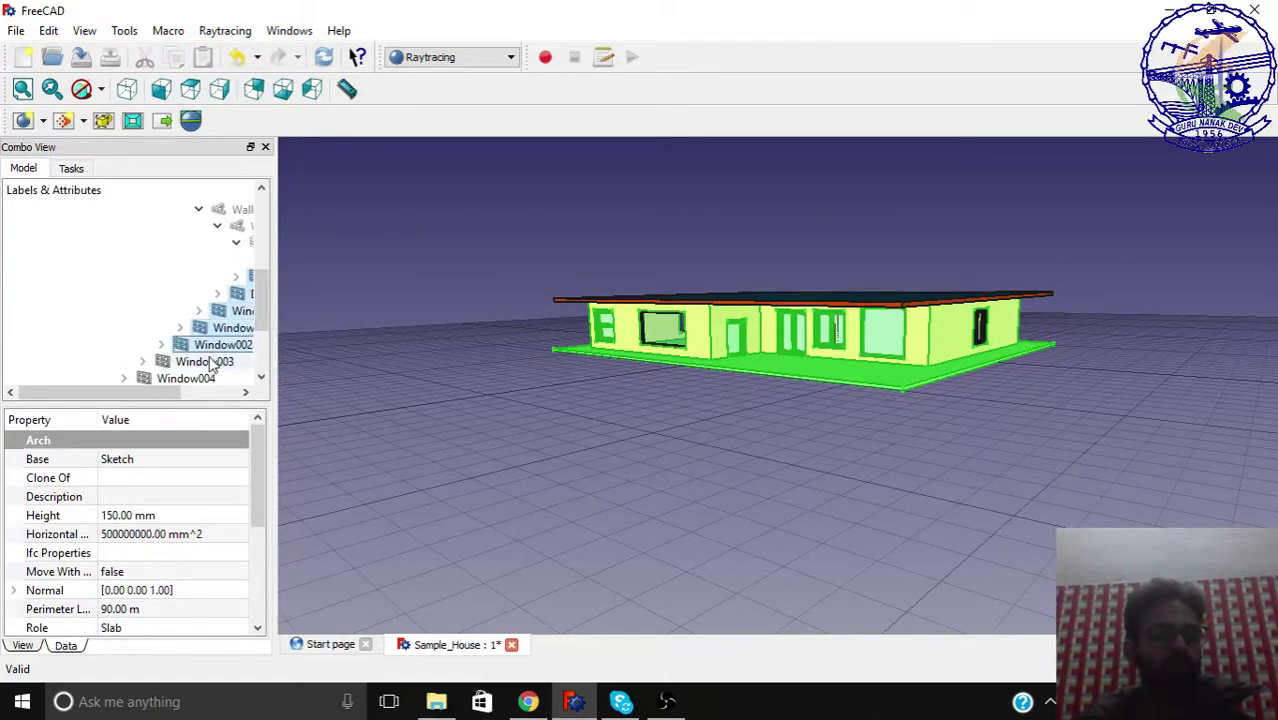
left_click(205, 361, "ctrl")
left_click(188, 378, "ctrl")
scroll(192, 340, "down", 2)
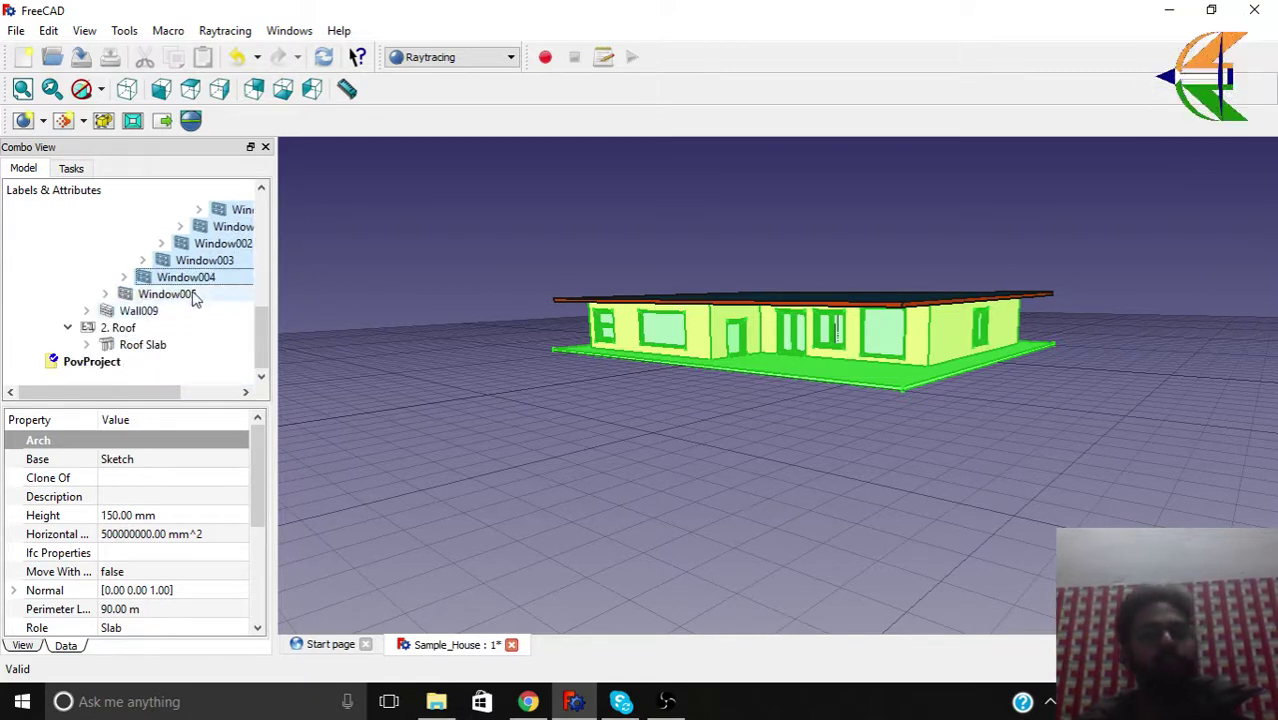
left_click(190, 295, "ctrl")
left_click(165, 311, "ctrl")
left_click(152, 345, "ctrl")
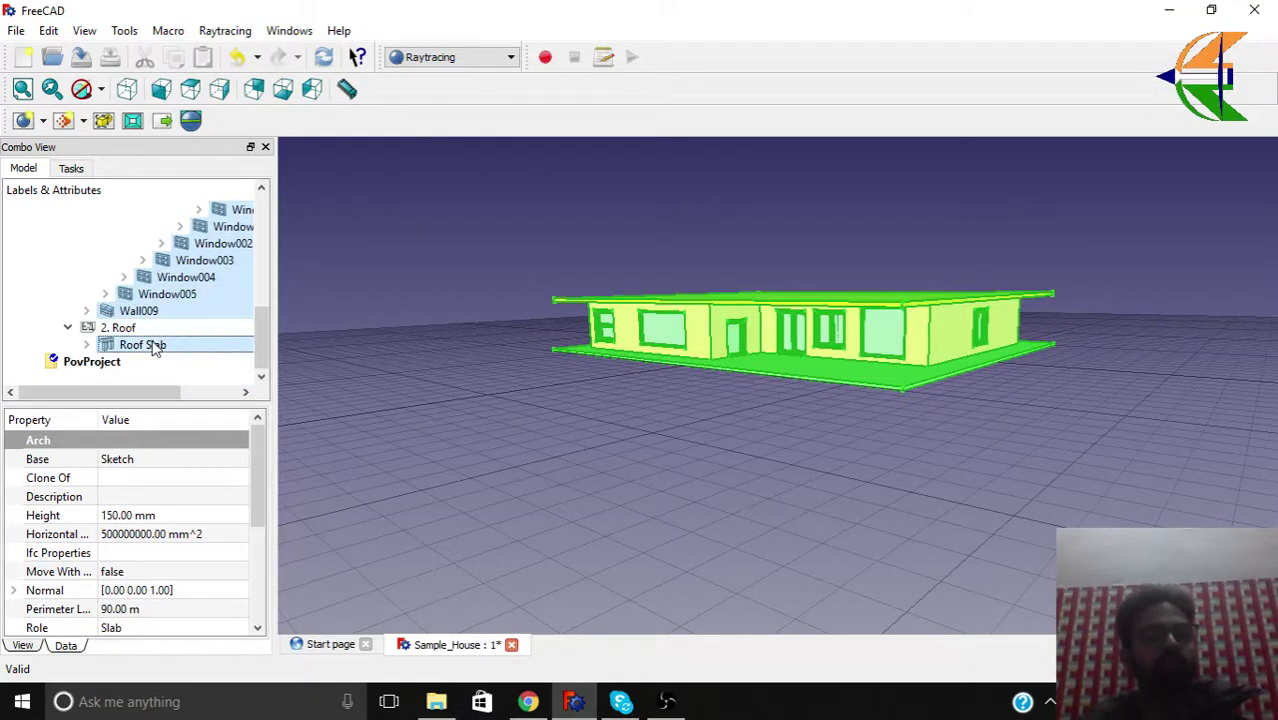
mouse_move(259, 350)
left_mouse_down()
mouse_move(262, 240)
mouse_move(265, 358)
left_mouse_up()
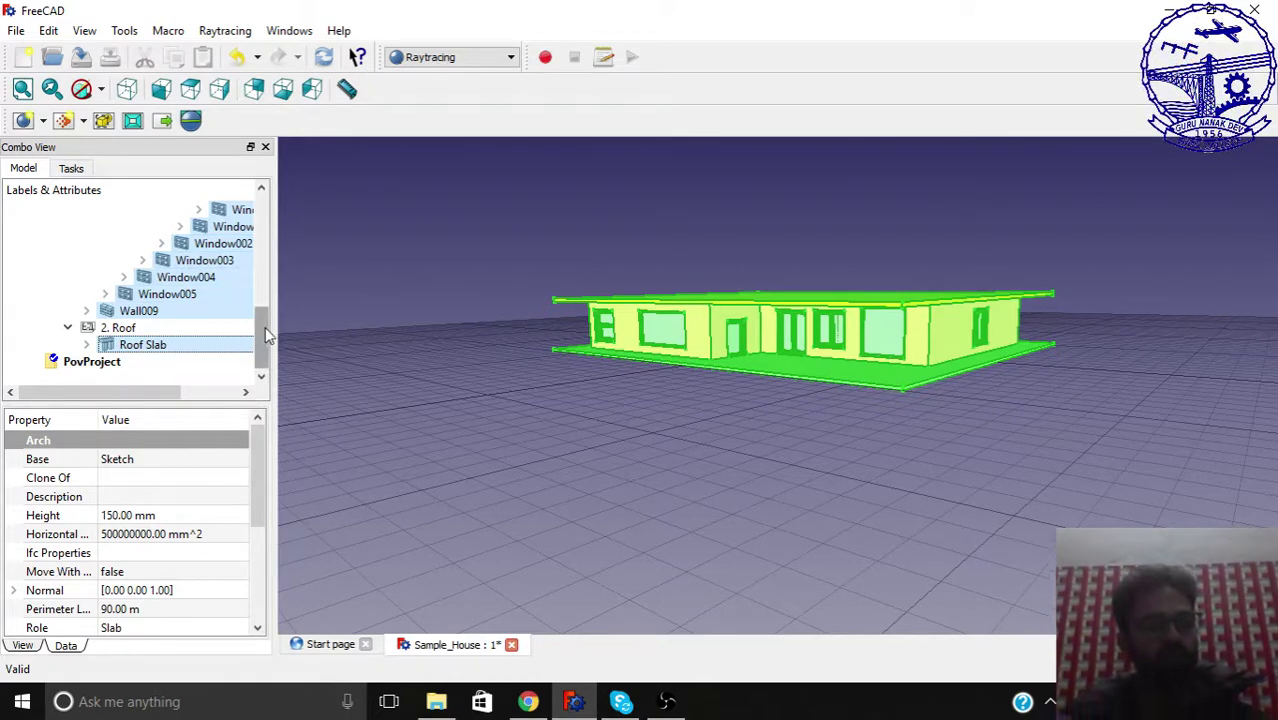
- Add the selected house parts to the PovProject
left_click(104, 121)
left_click(90, 362)
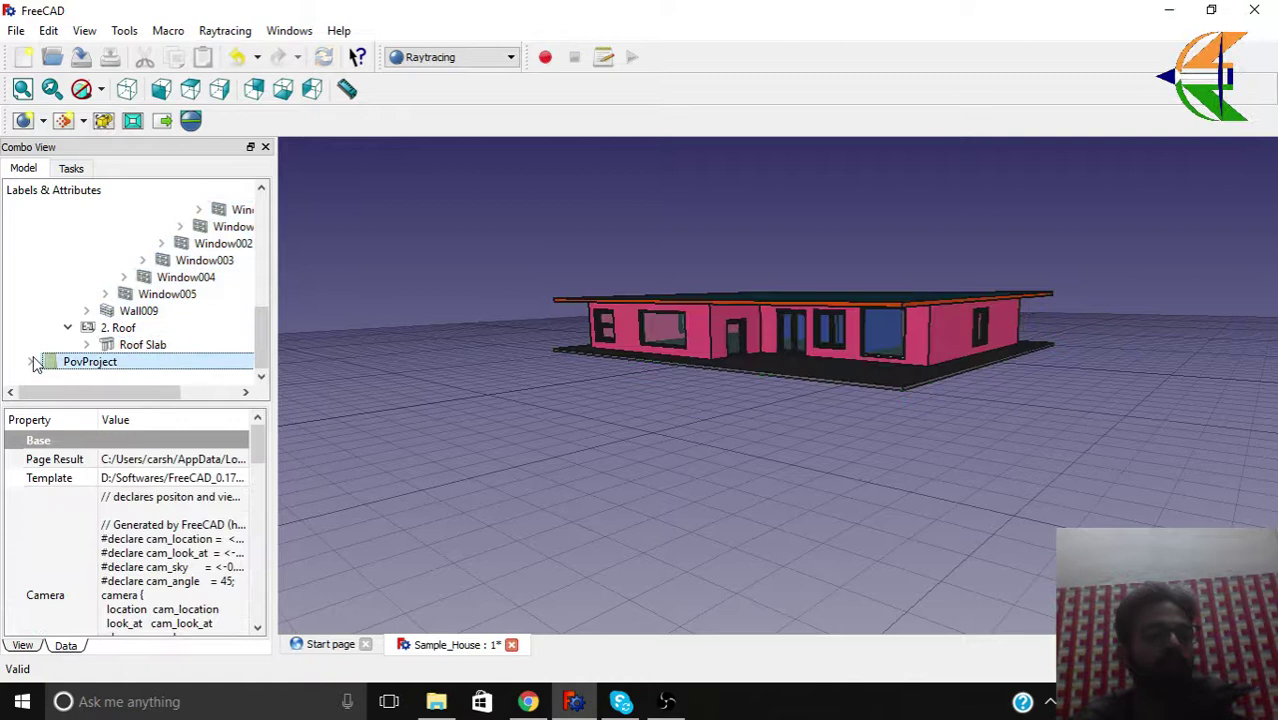
scroll(83, 251, "up", 5)
left_click(47, 260)
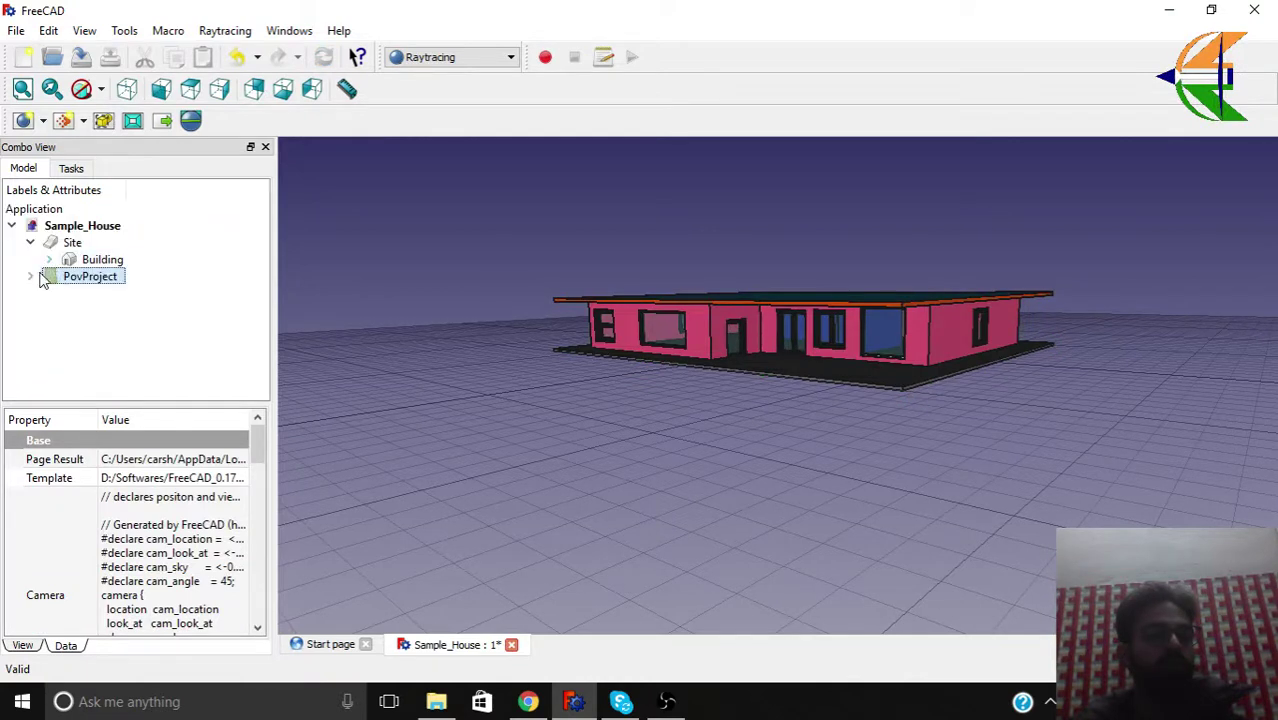
- Inspect the Structure and Window part views' properties in the PovProject list
left_click(31, 276)
scroll(95, 324, "down", 2)
scroll(96, 325, "up", 2)
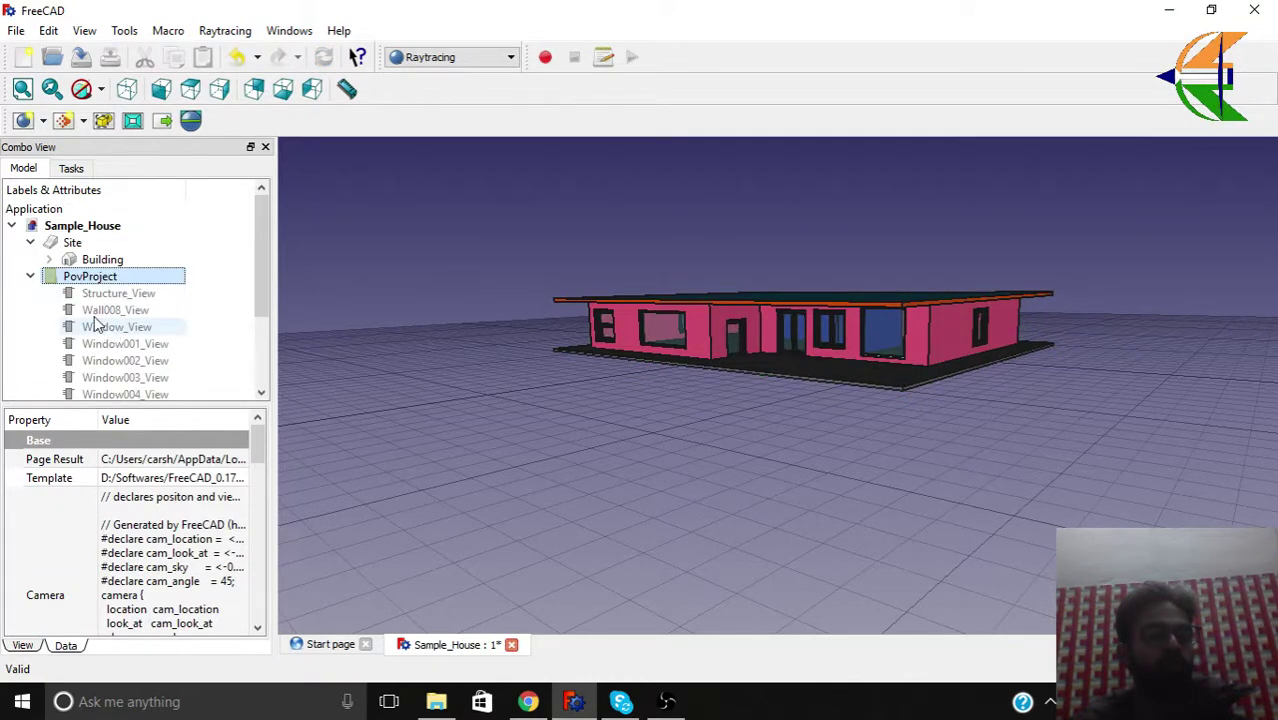
left_click(124, 343)
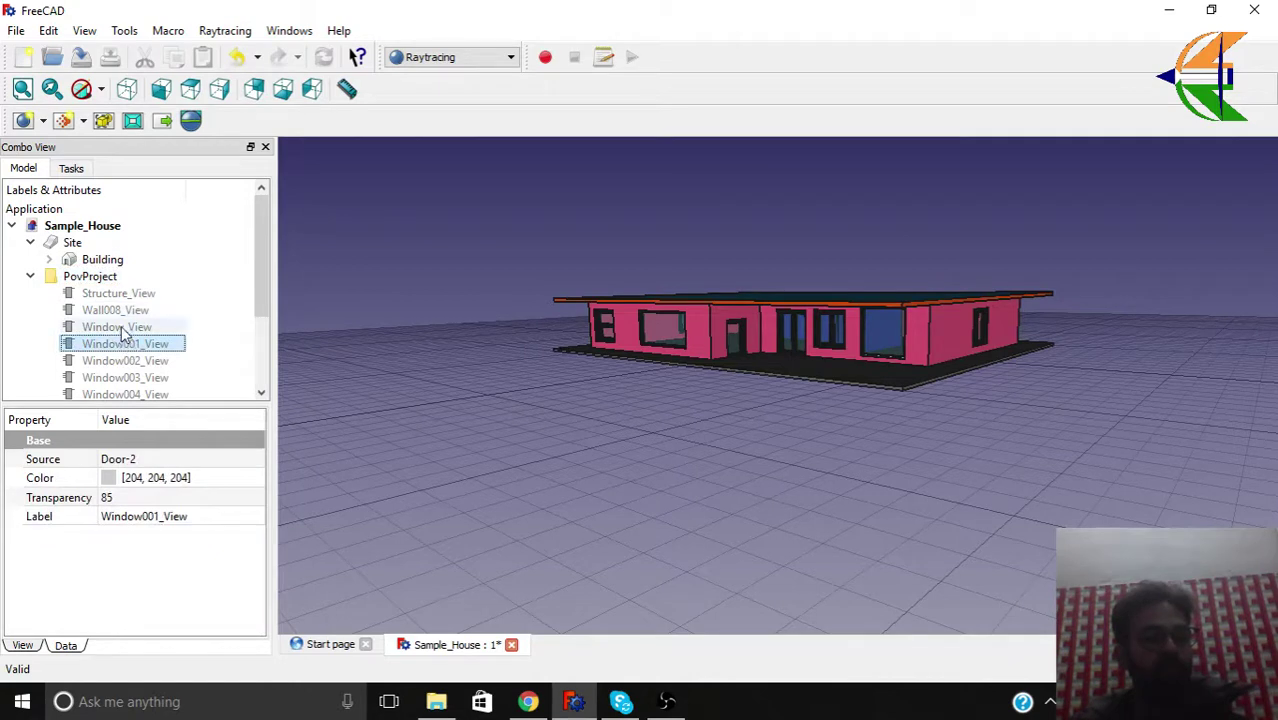
left_click(120, 327)
left_click(125, 377)
left_click(125, 360)
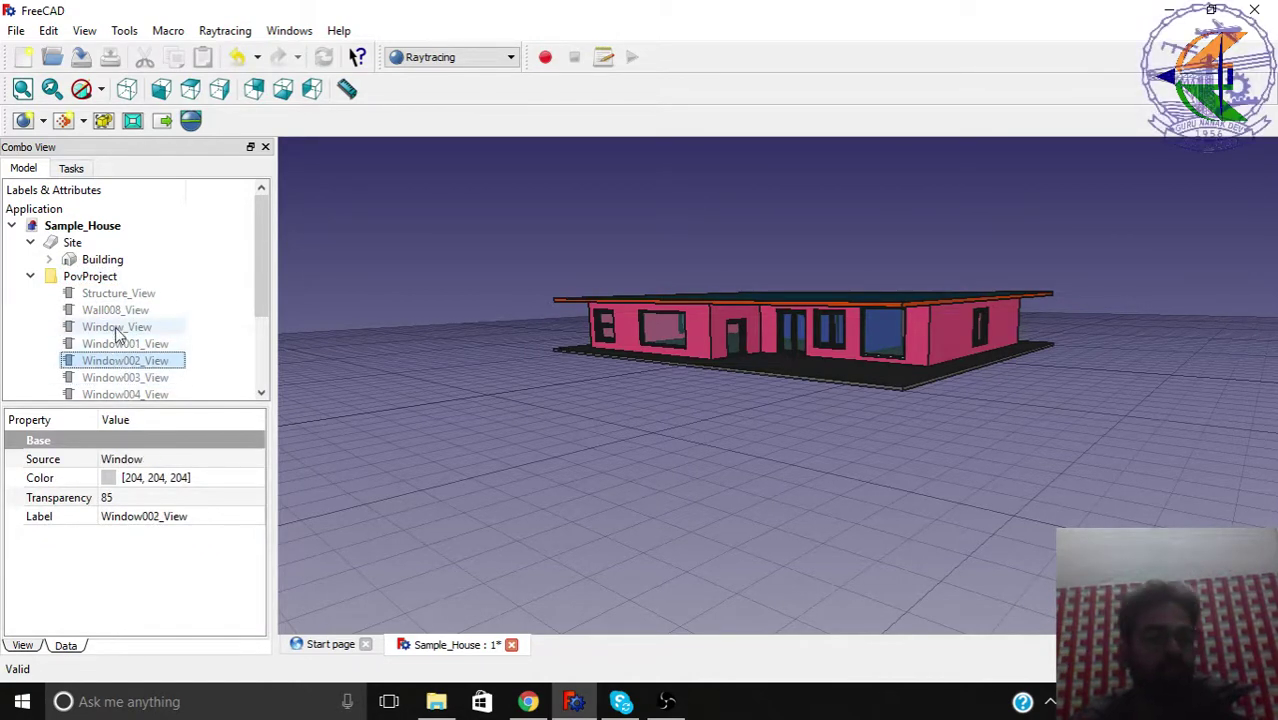
left_click(118, 293)
left_click(31, 277)
- Orbit to show more roof and set the PovProject camera to the current view
left_click(68, 280)
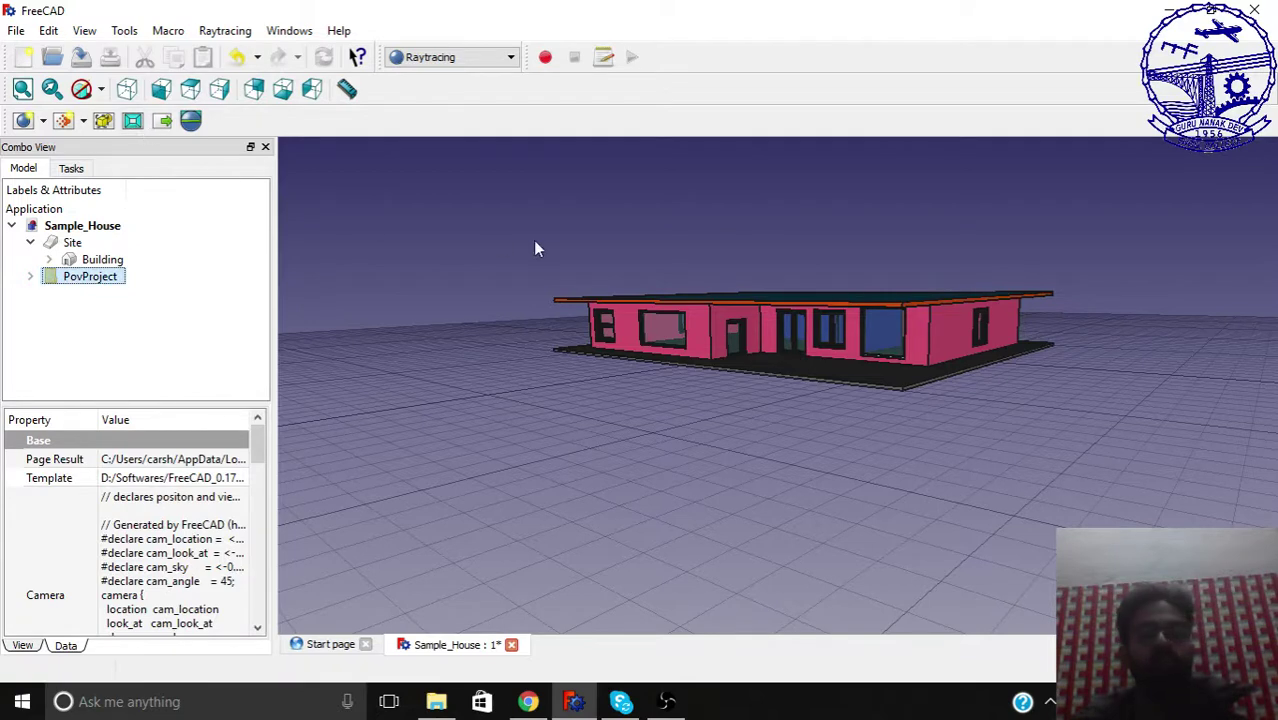
middle_click_drag(692, 217, 768, 307)
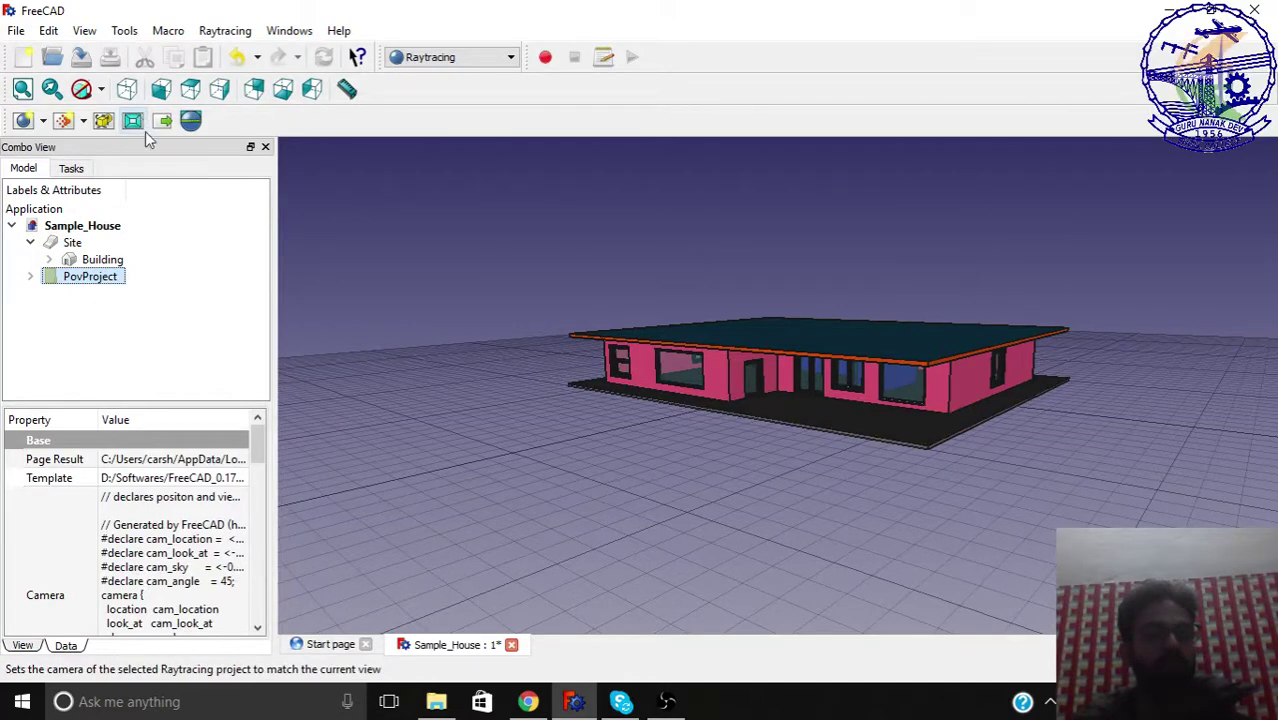
left_click(89, 291)
left_click(88, 280)
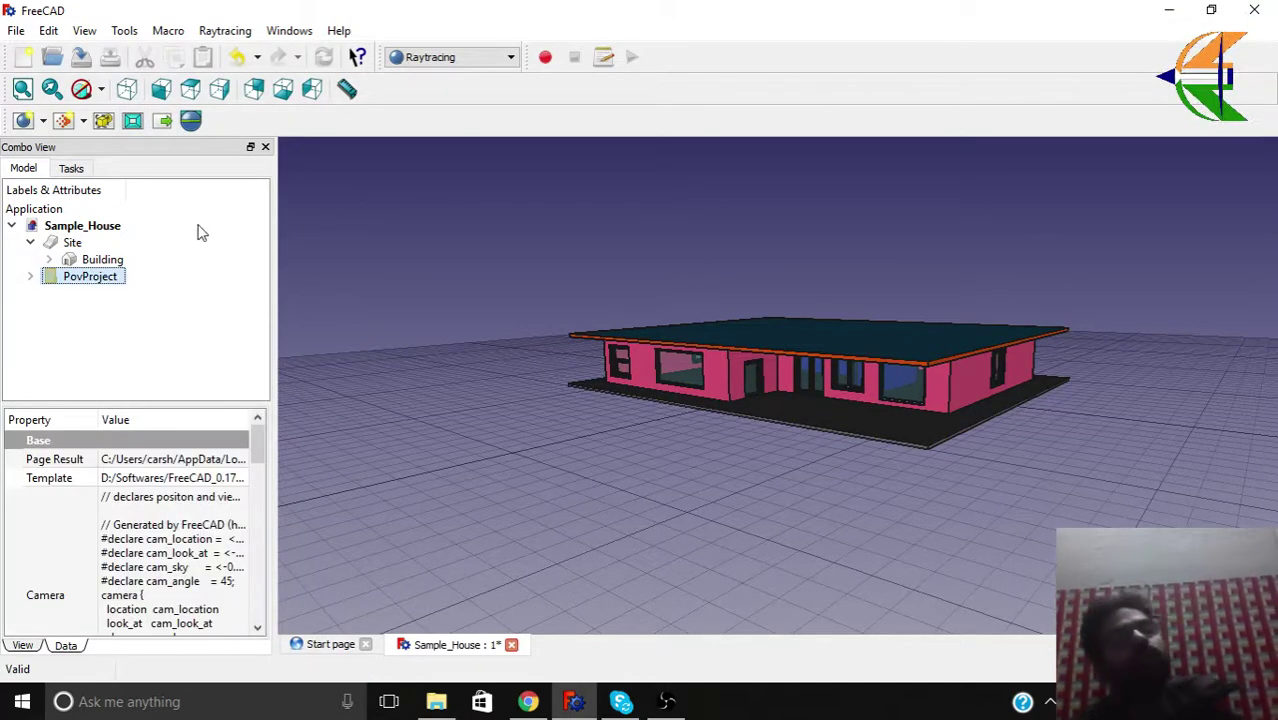
- Export the raytracing project to the Desktop as Rendering.pov
left_click(163, 120)
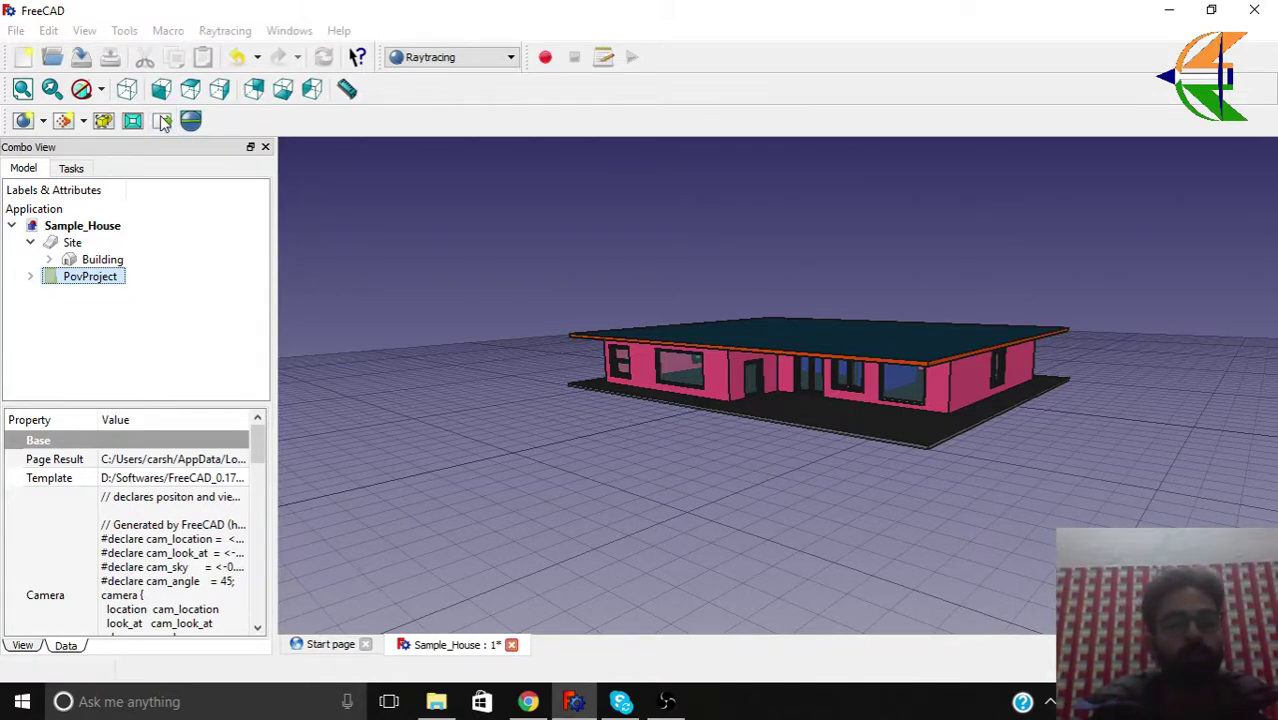
left_click(134, 173)
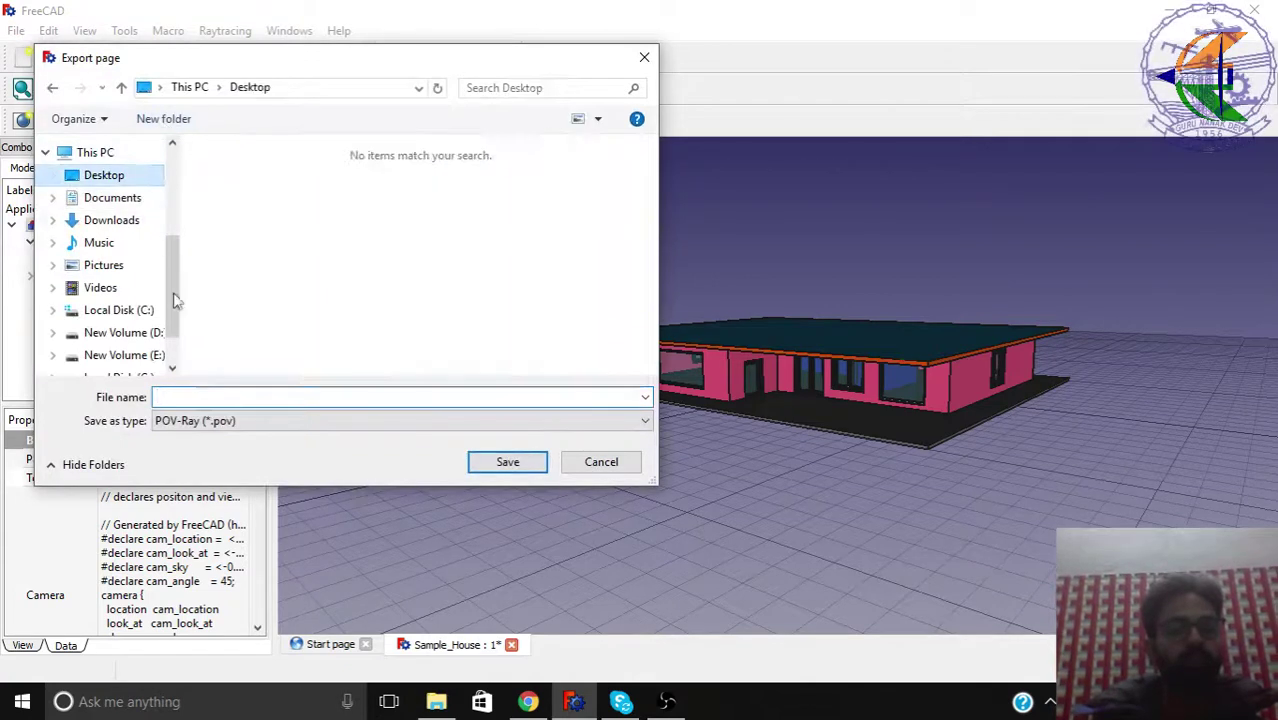
left_click(192, 396)
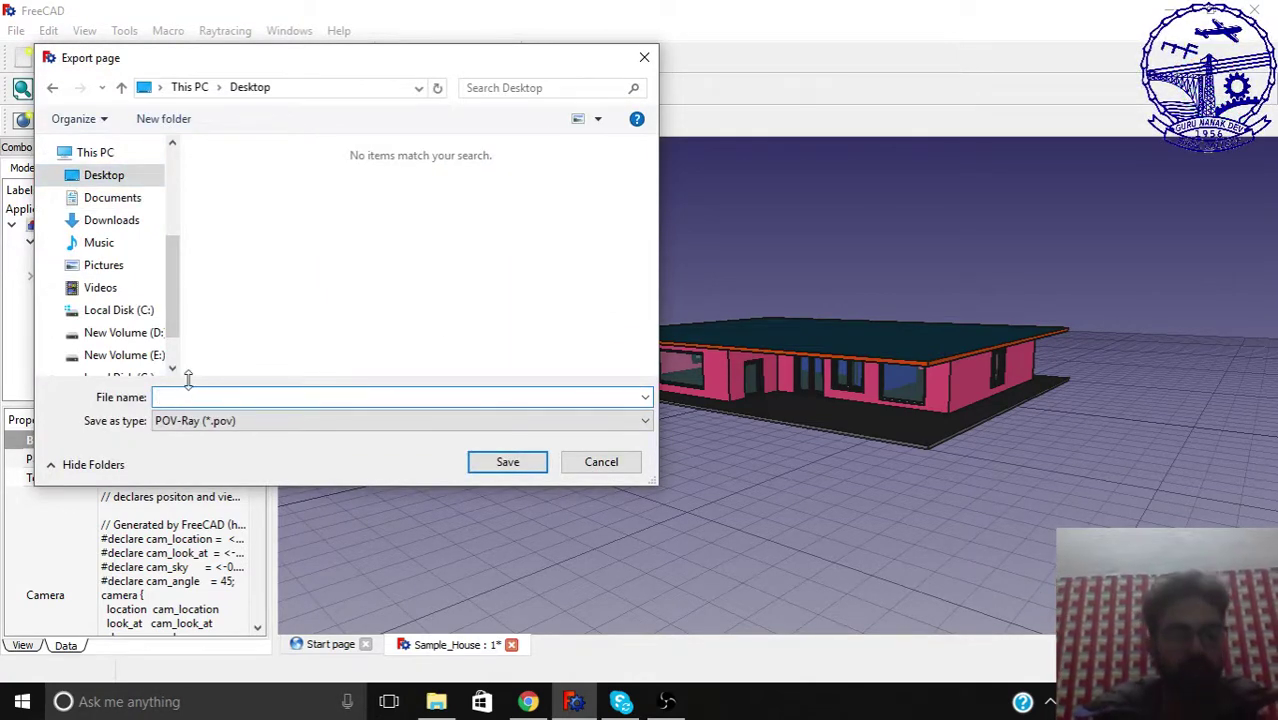
type("Rendering")
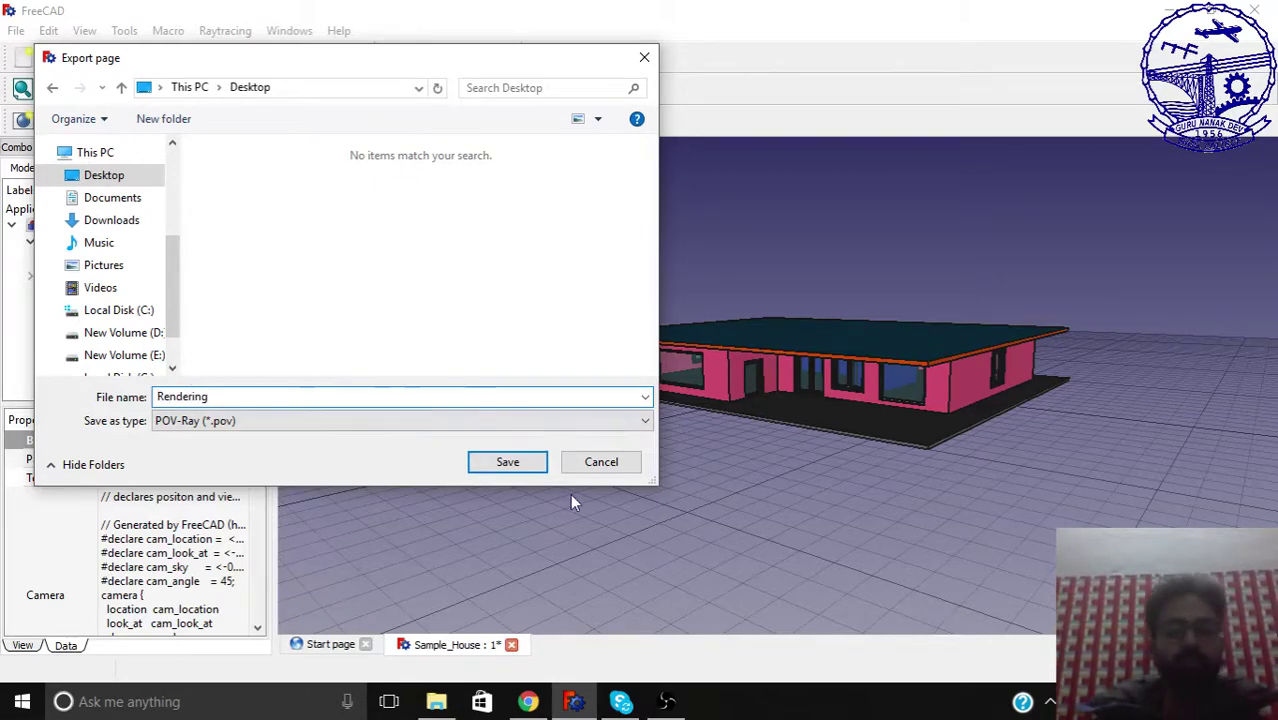
left_click(509, 463)
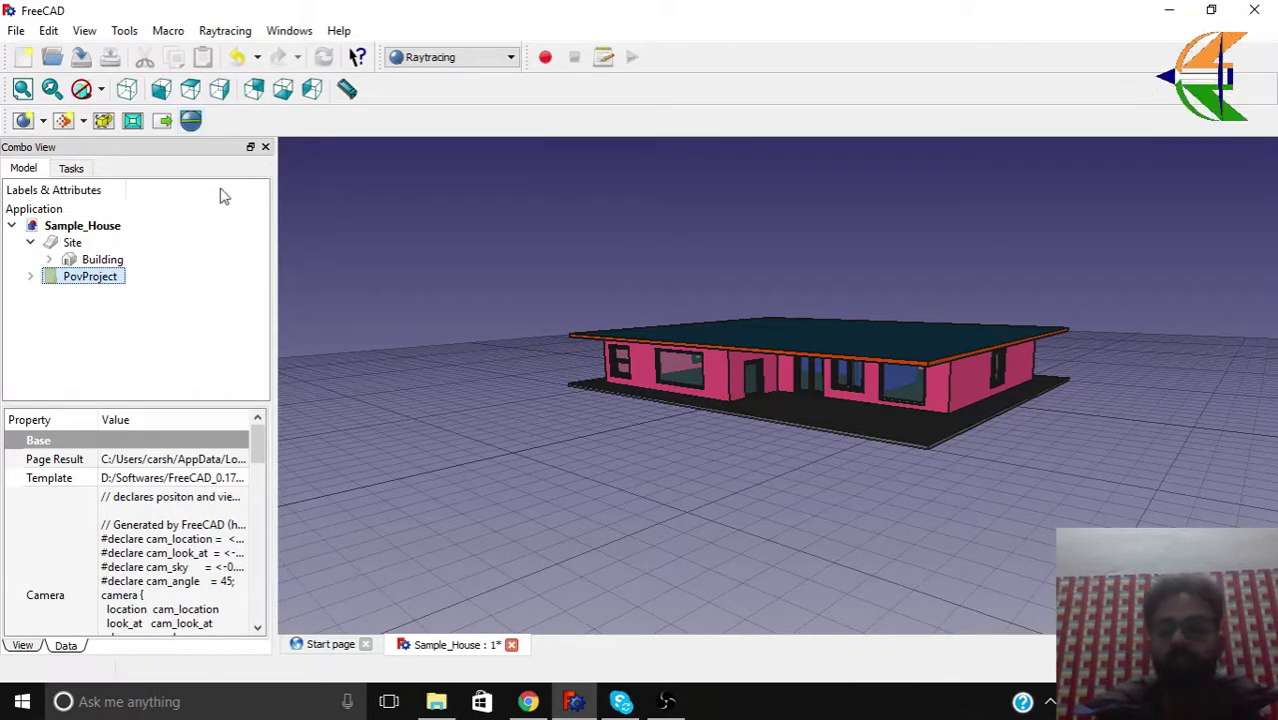
- Open Rendering.pov from the desktop in POV-Ray
key("super+d")
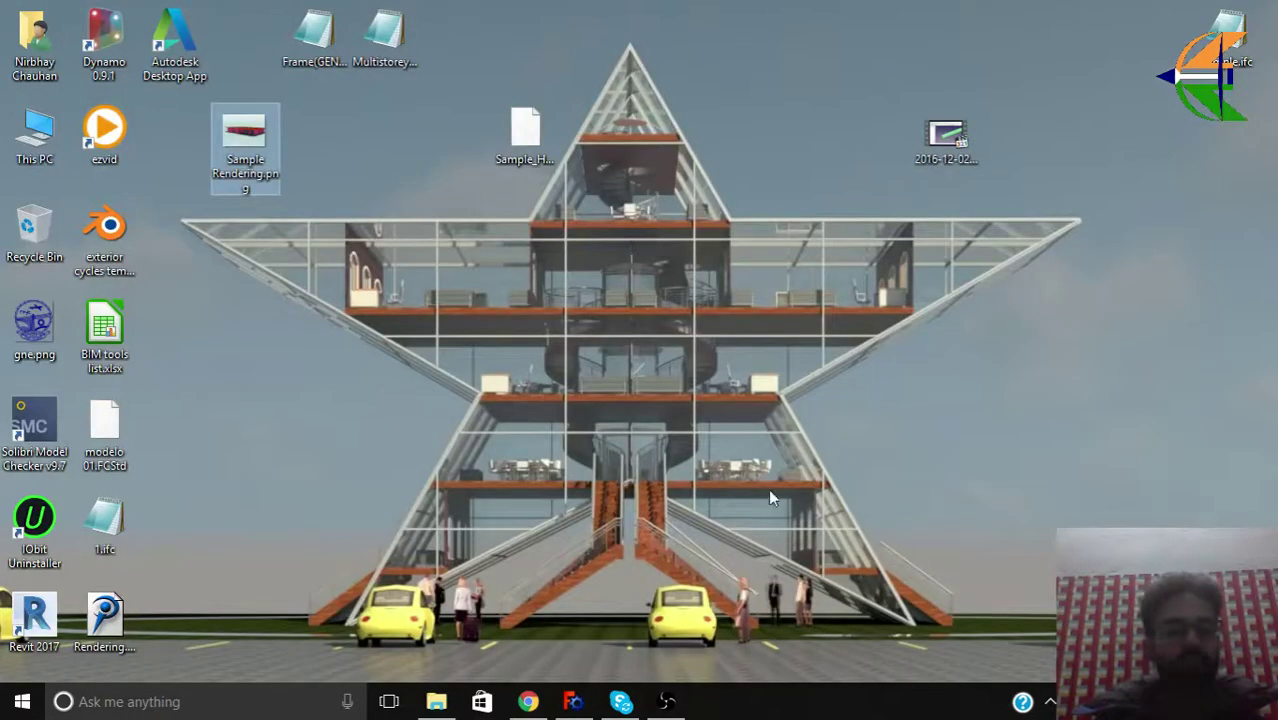
left_click_drag(126, 624, 617, 335)
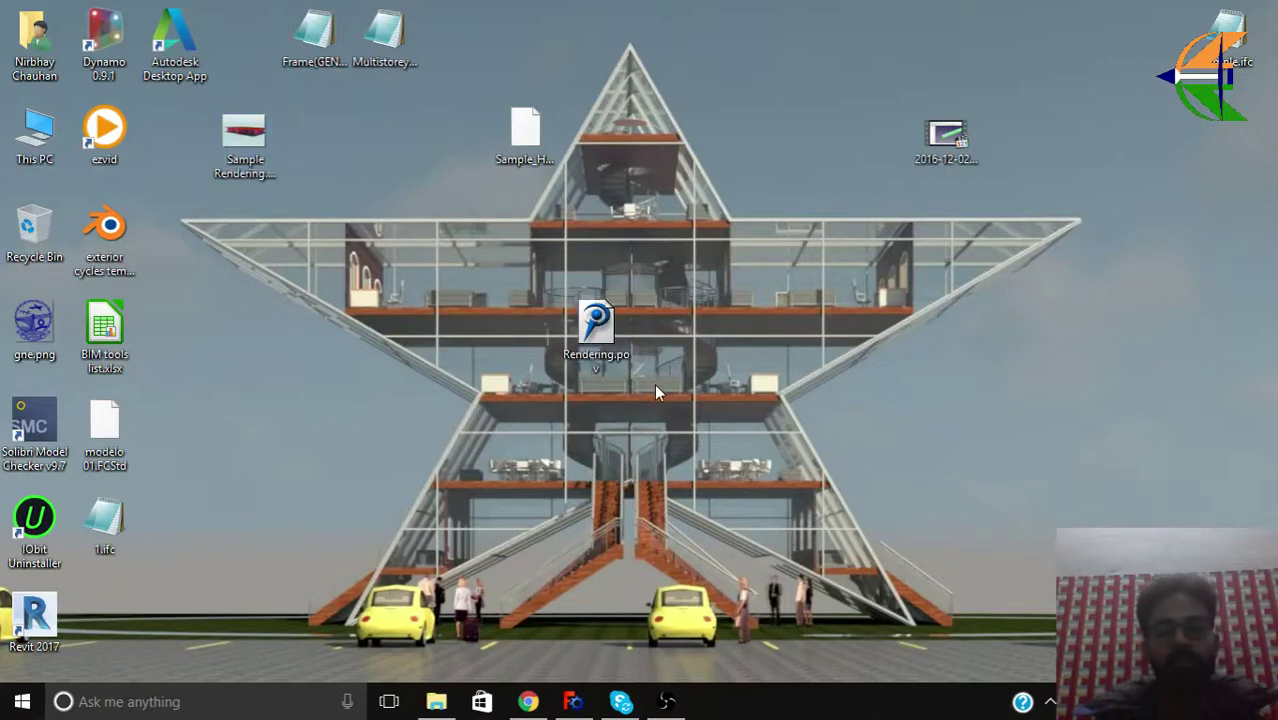
double_click(593, 362)
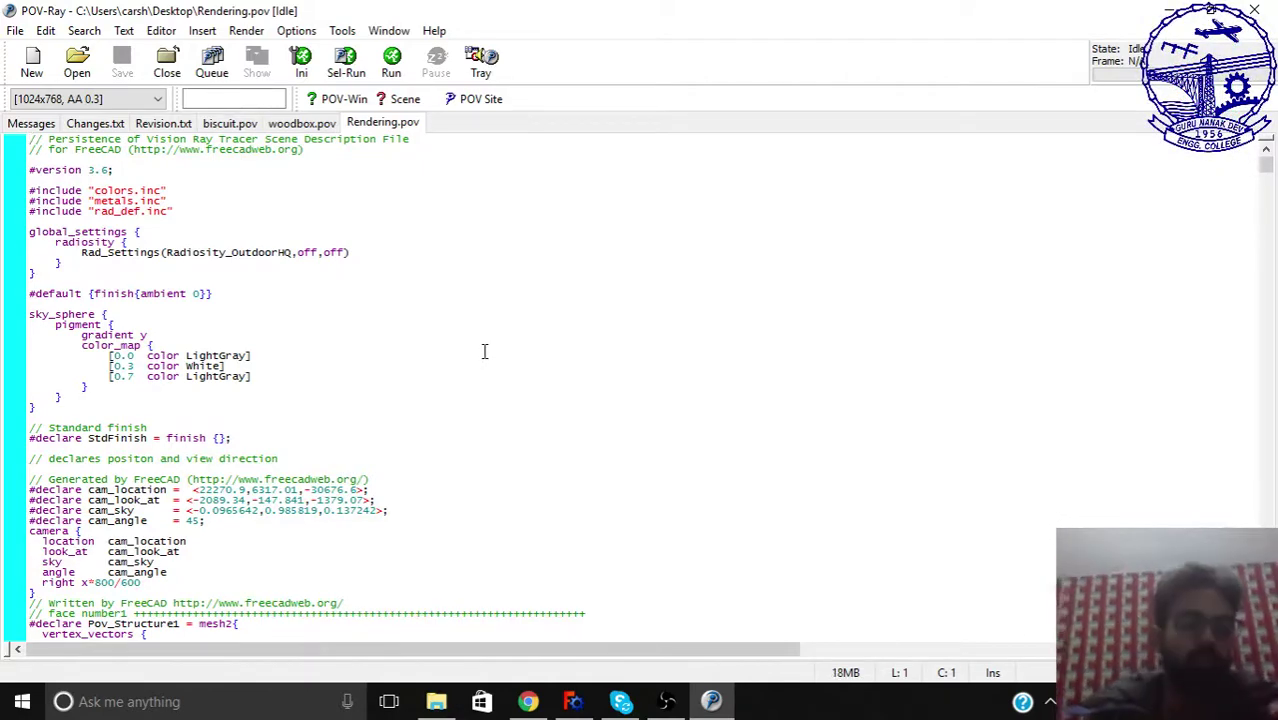
- Replace LightGray with LightBlue on the sky_sphere's 0.0 and 0.7 color_map lines, then save
scroll(484, 351, "down", 12)
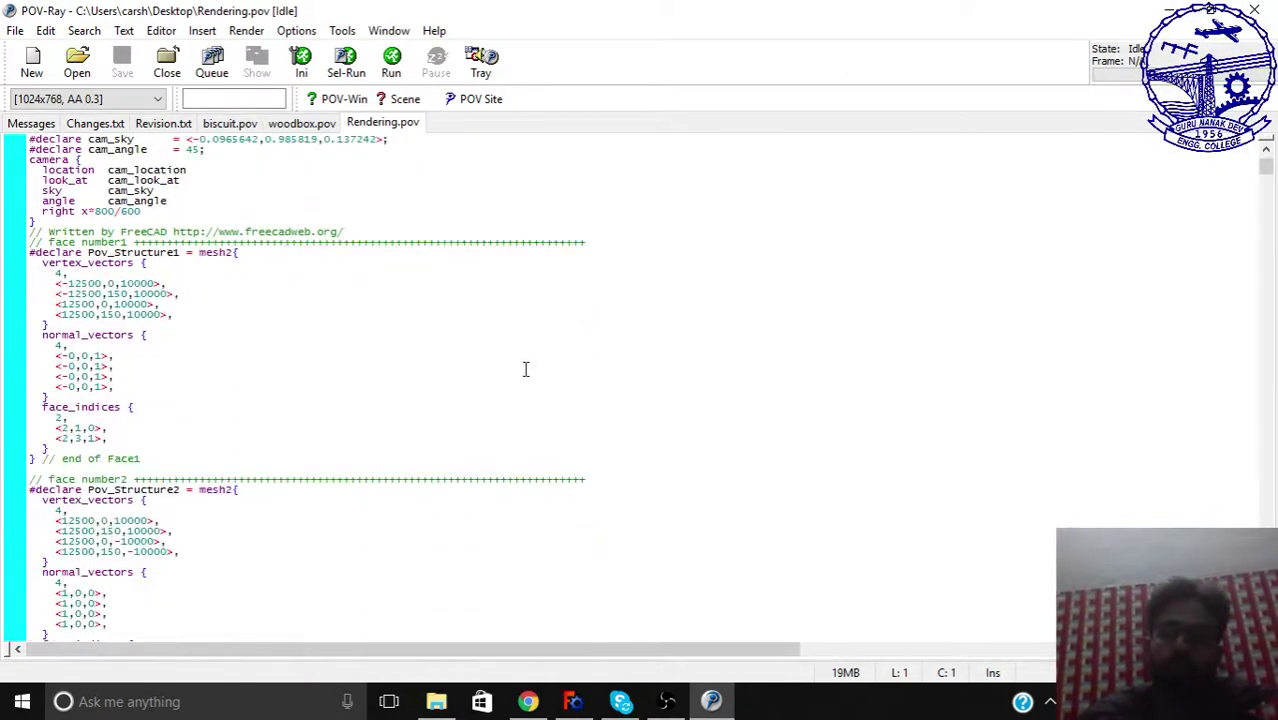
left_click_drag(1266, 180, 1268, 163)
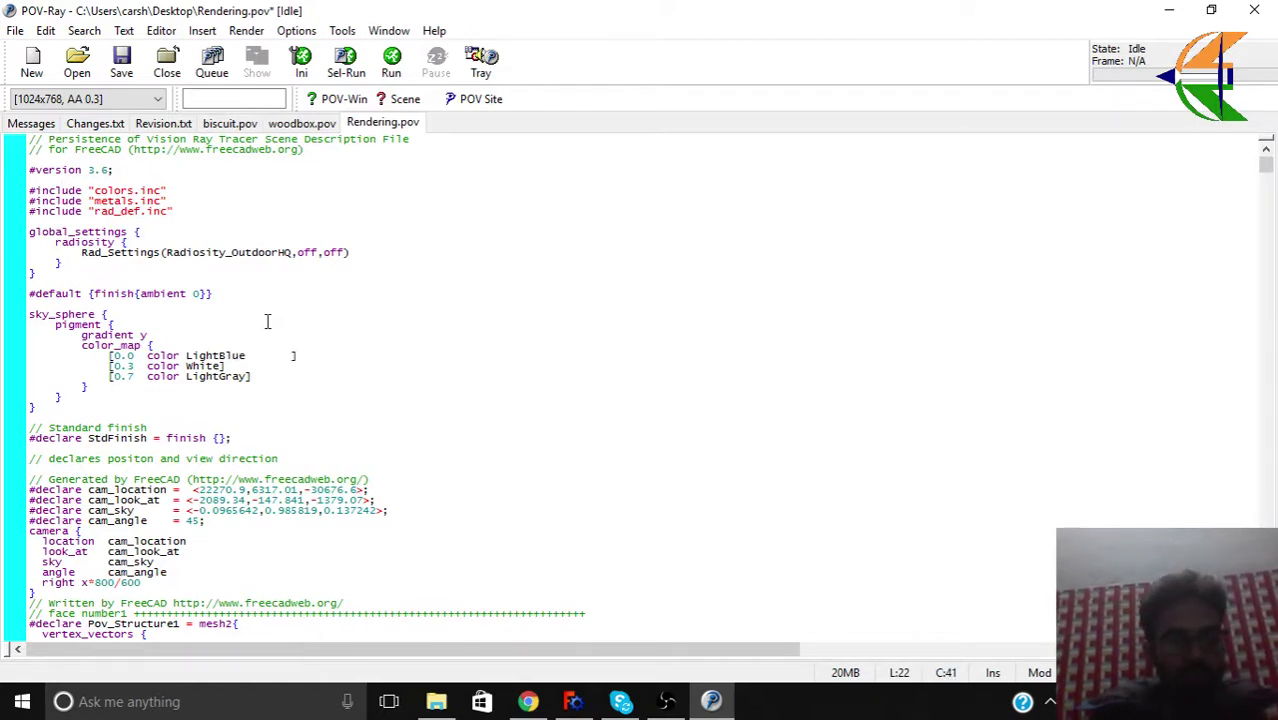
key("BackSpace")
key("BackSpace")
key("BackSpace")
key("Down")
key("Down")
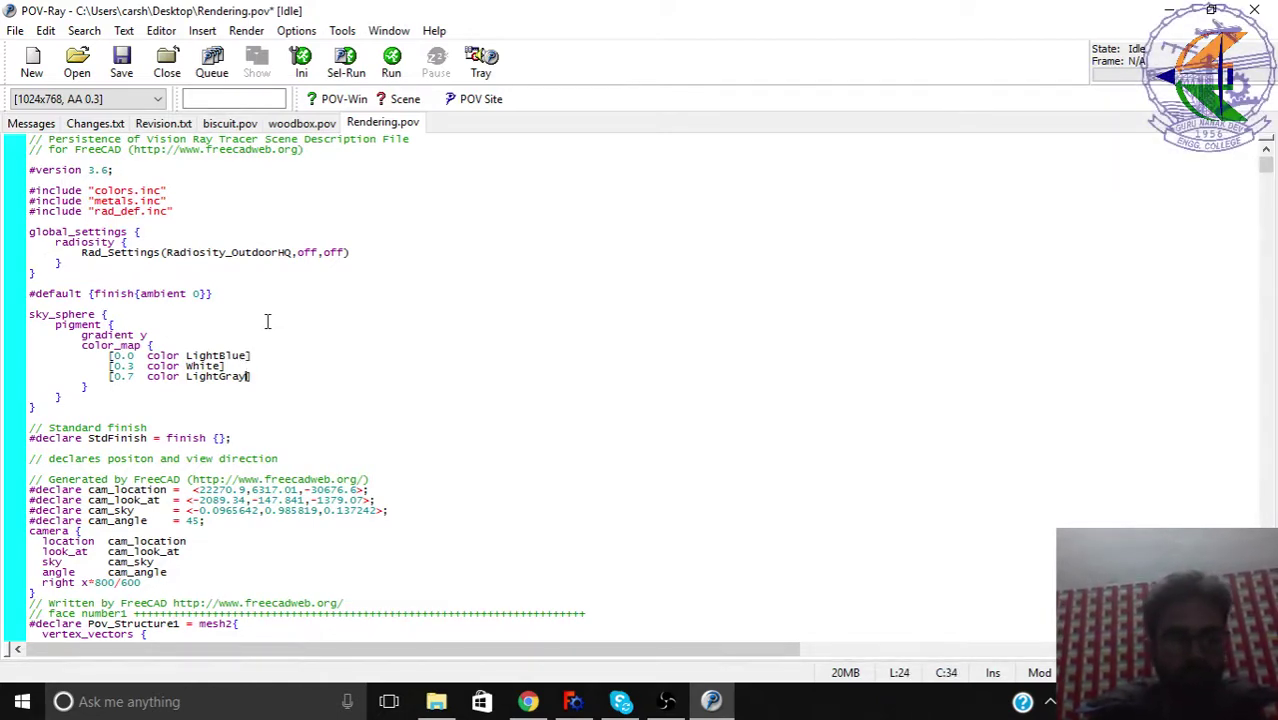
key("BackSpace")
key("BackSpace")
key("BackSpace")
key("BackSpace")
type("Blue")
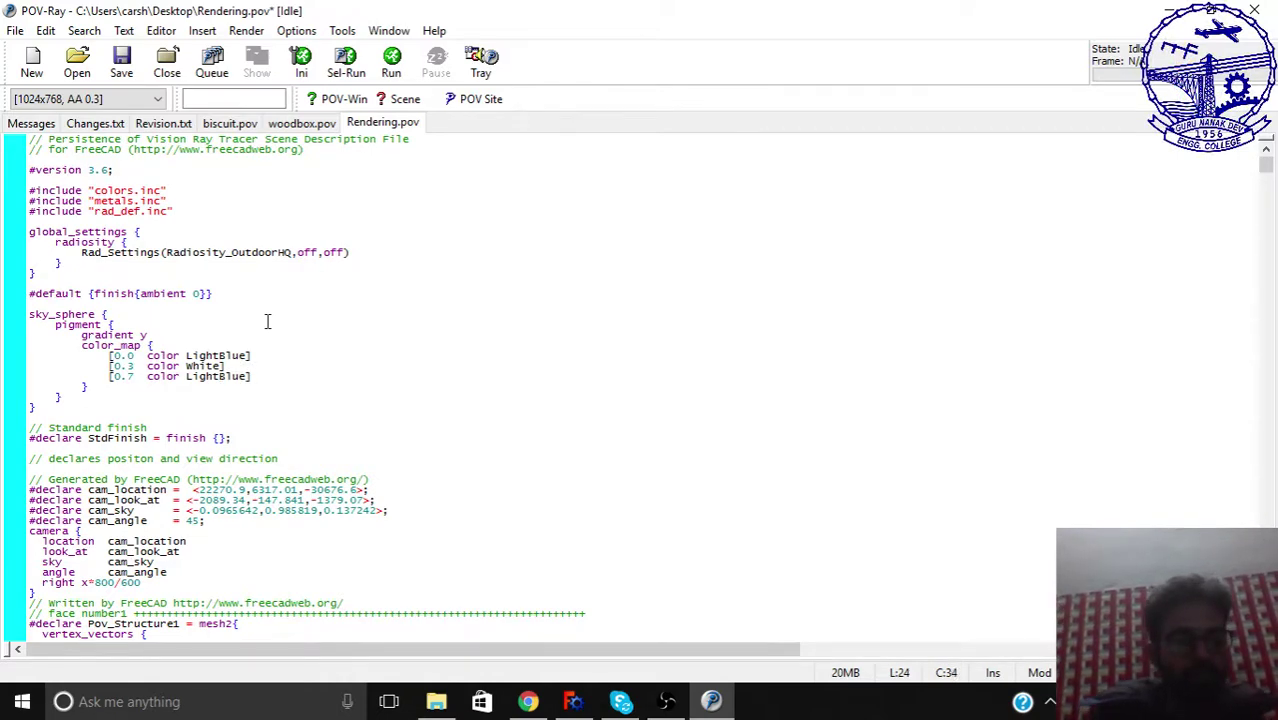
key("ctrl+s")
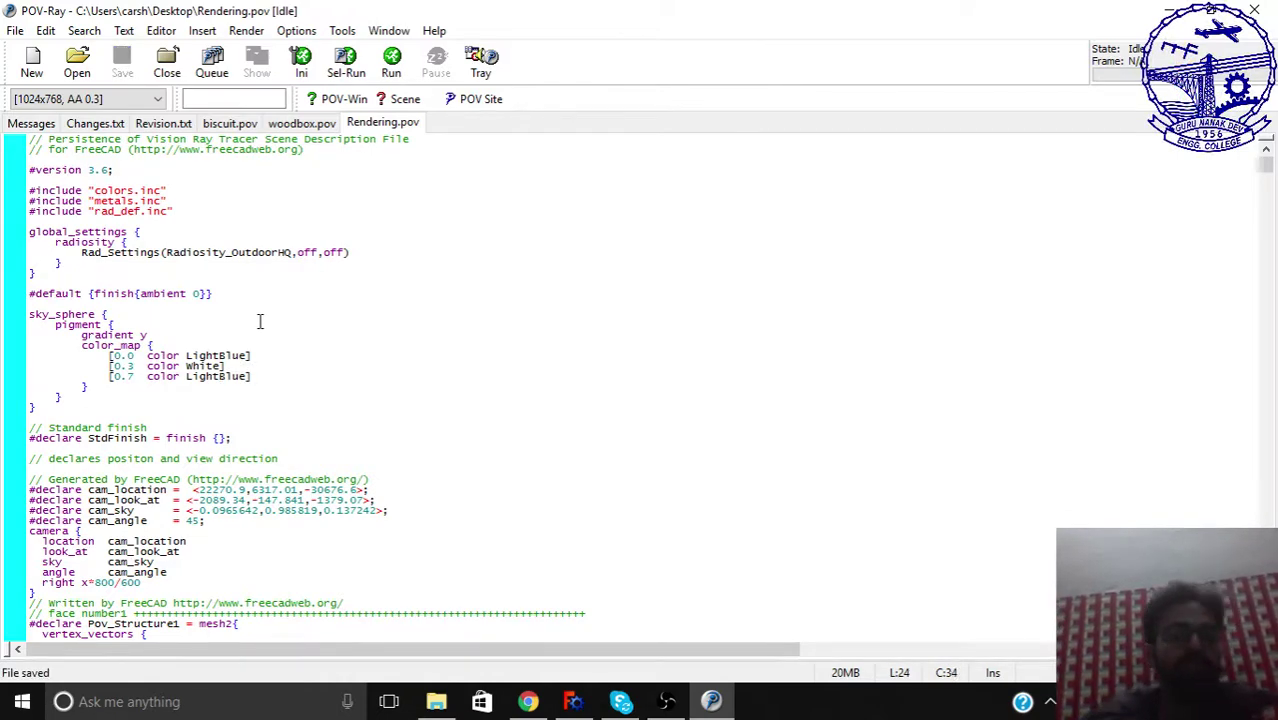
- Render Rendering.pov with Render > Start Rendering
left_click(240, 31)
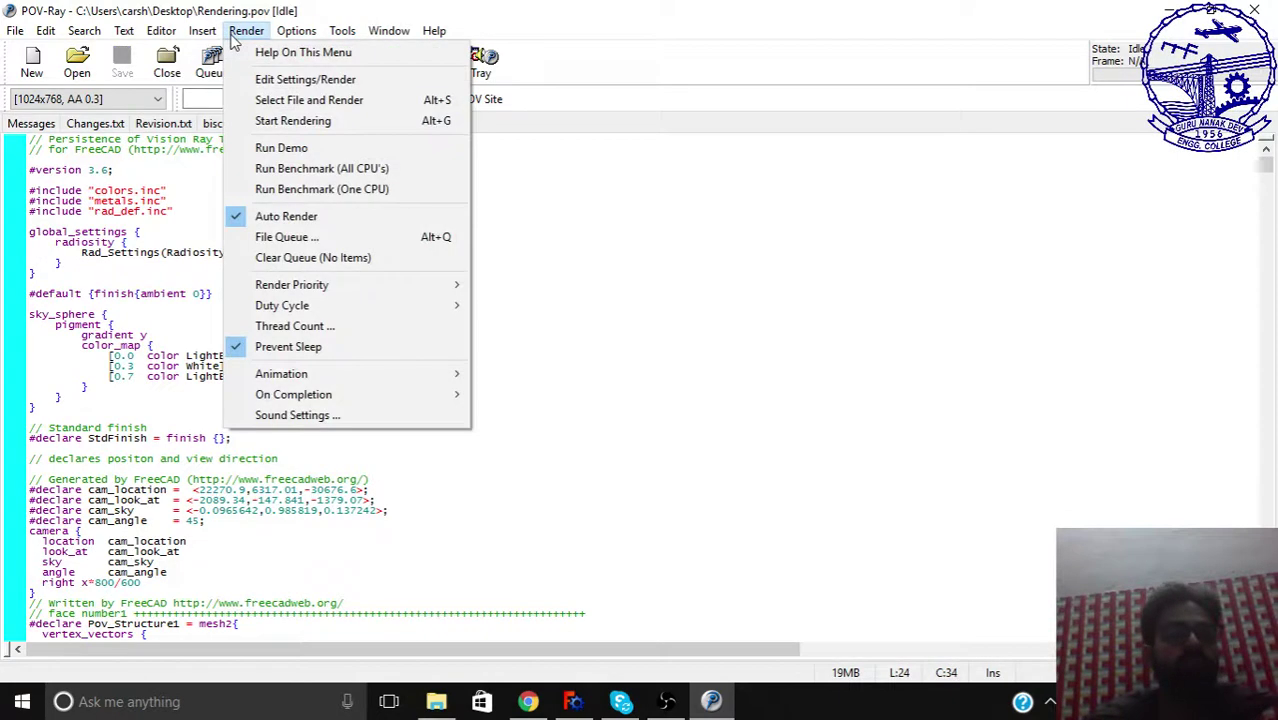
left_click(292, 120)
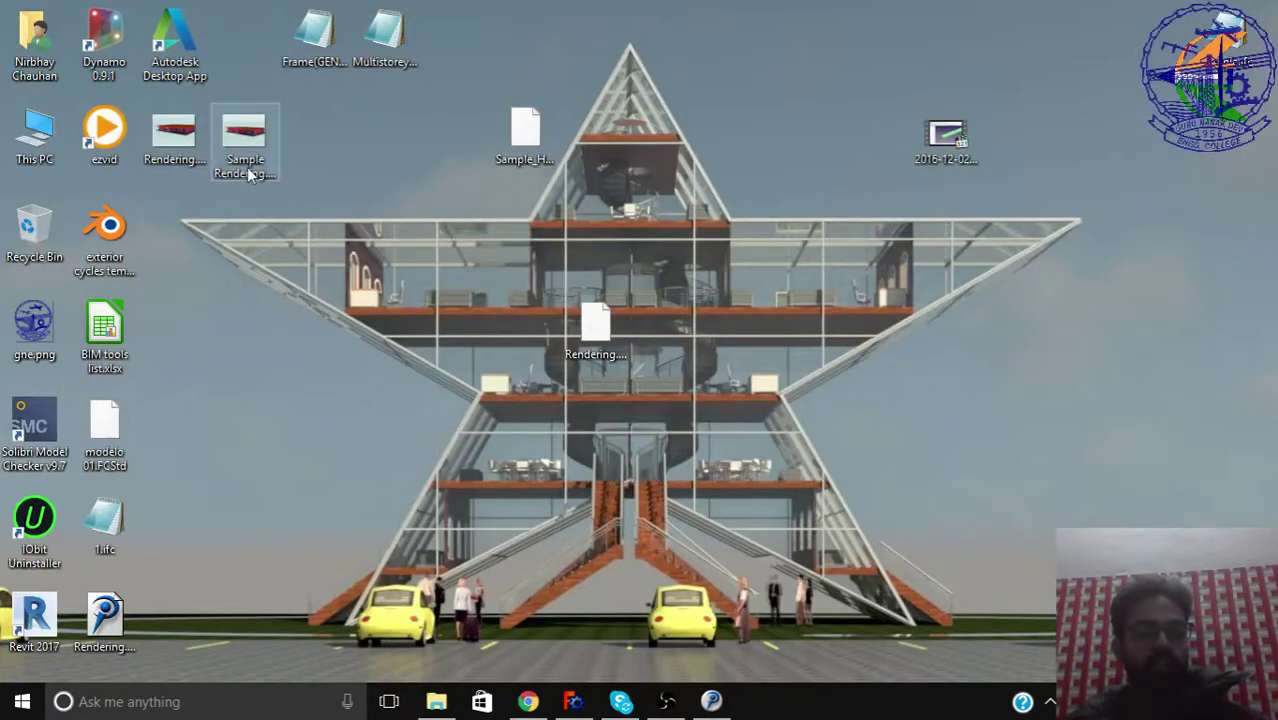
double_click(248, 172)
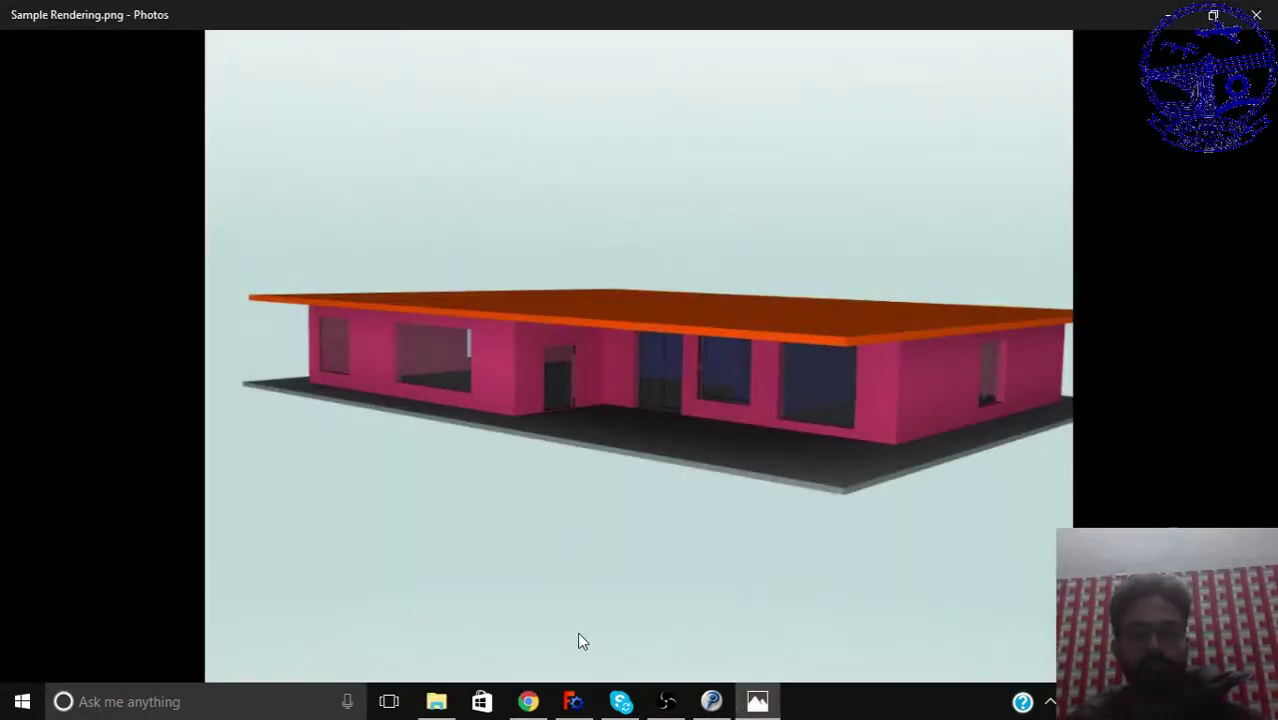
left_click(555, 651)
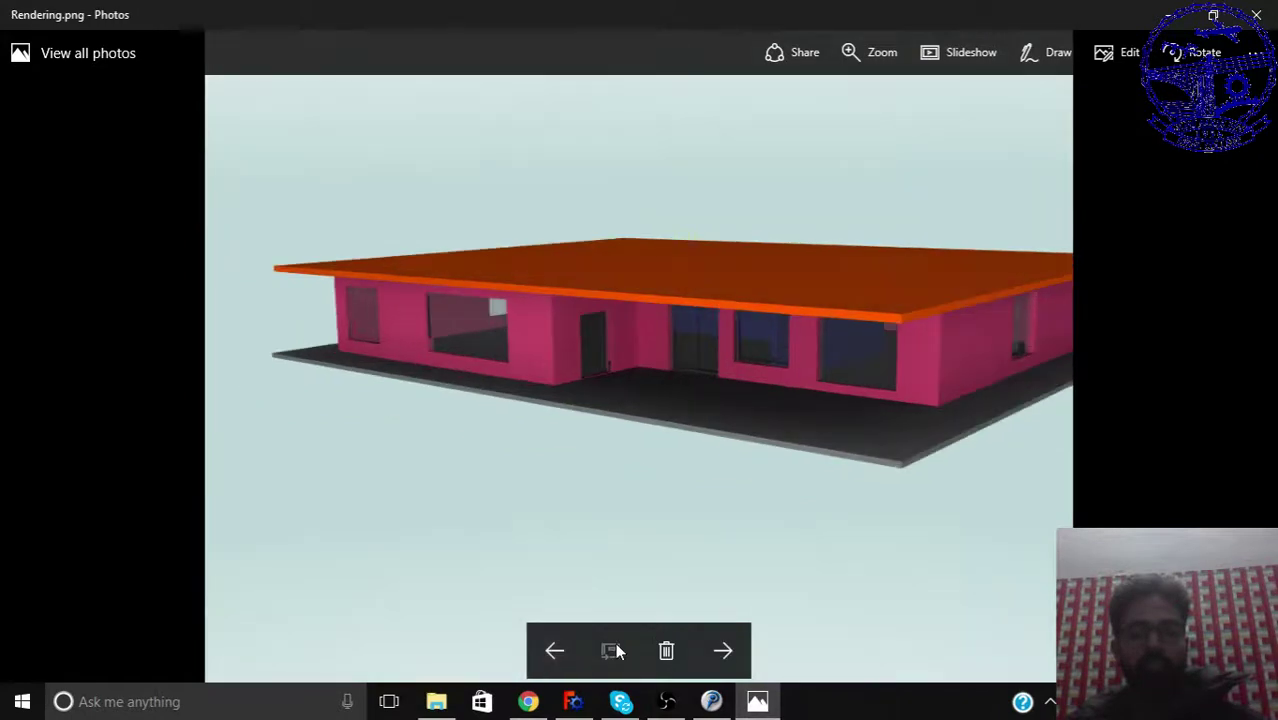
left_click(738, 648)
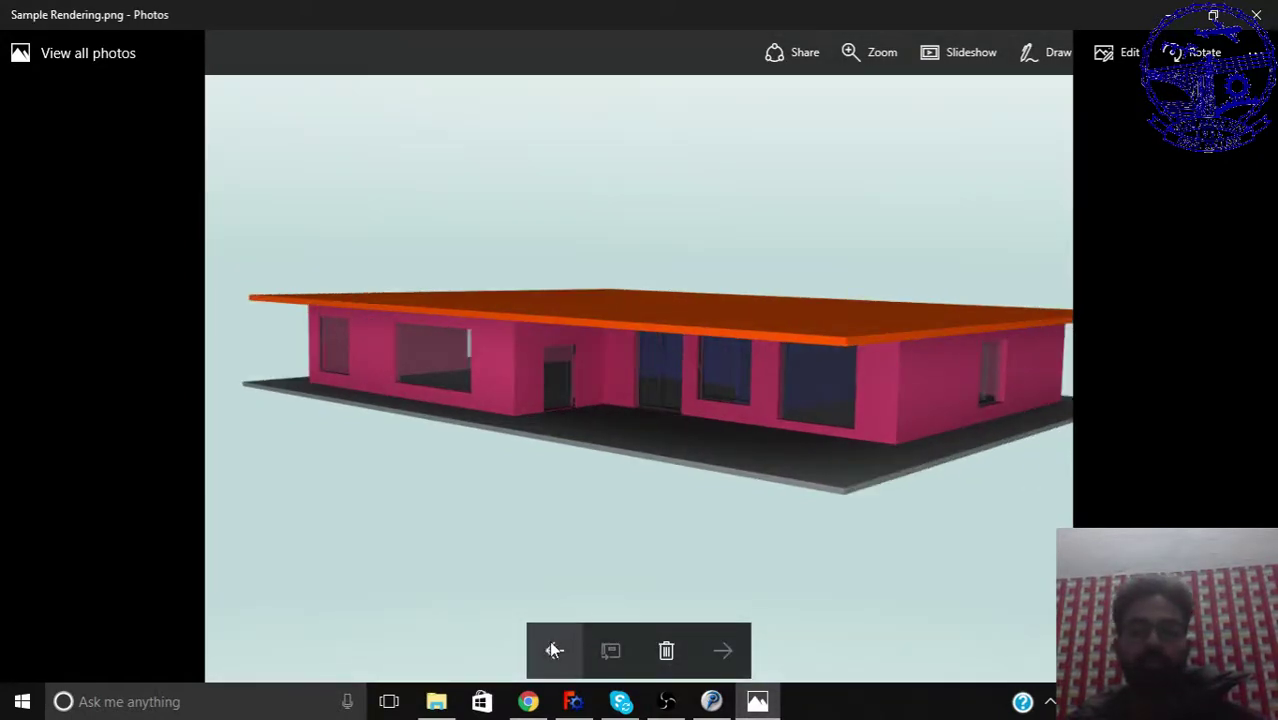
left_click(1256, 15)
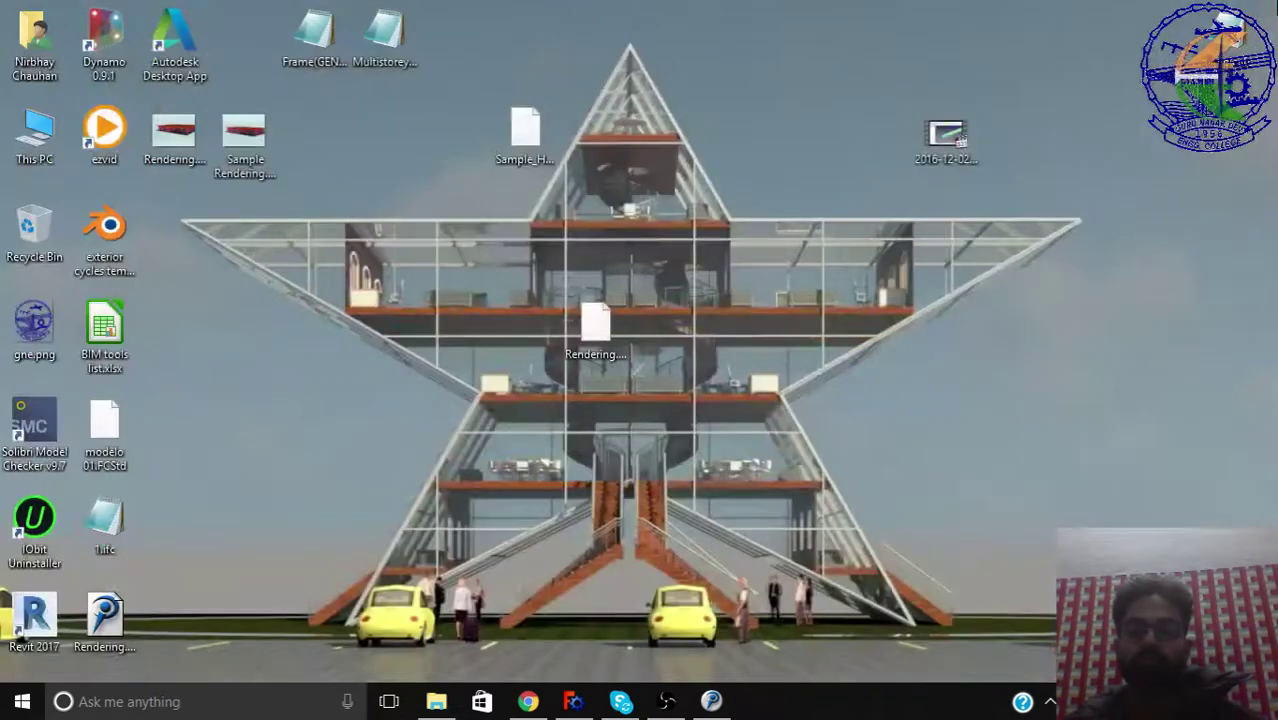
- Restore FreeCAD from the taskbar and orbit the house to a lower side view
left_click(575, 702)
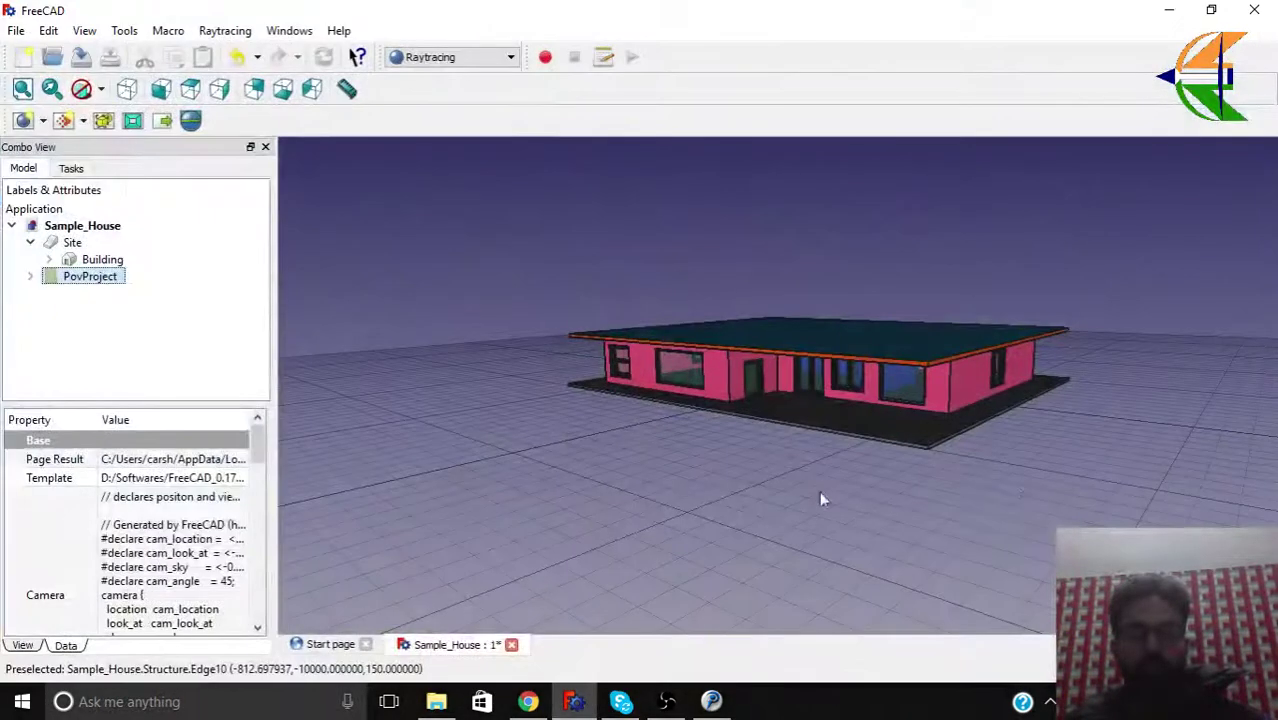
middle_click_drag(985, 485, 828, 350)
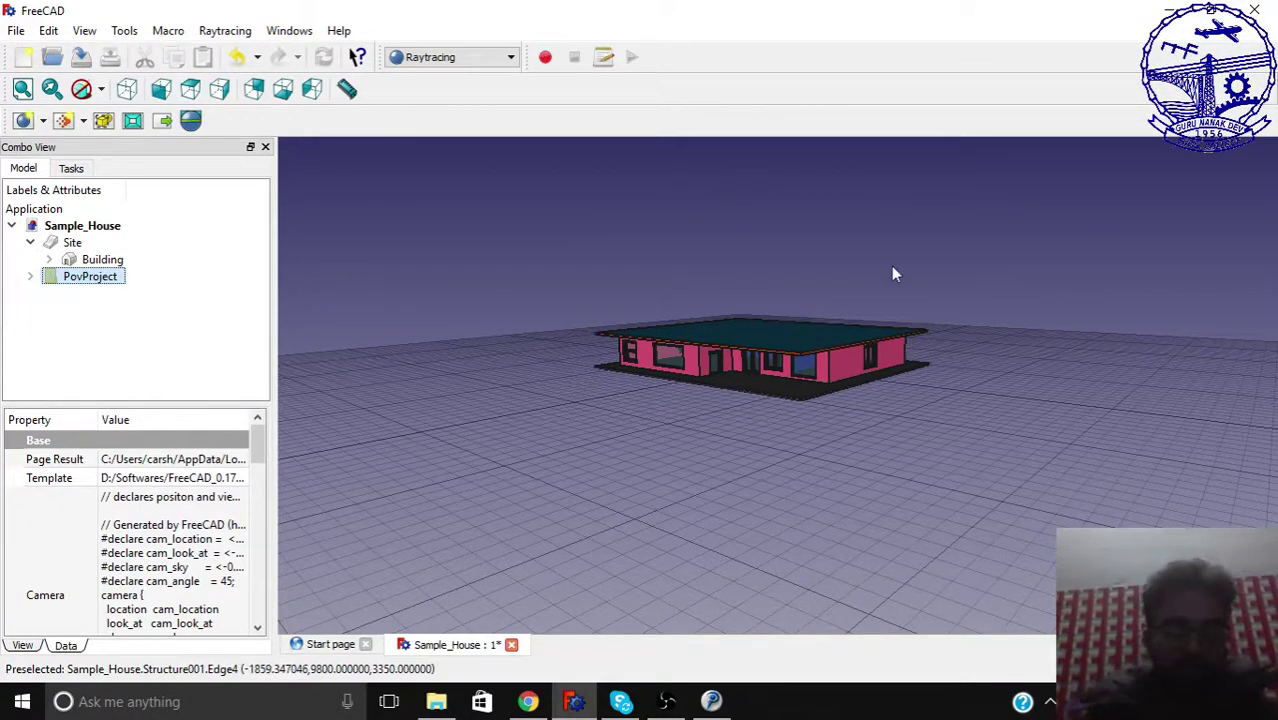
- Return to the Arch workbench and pick OpenInventor from the 3D view's Navigation styles
left_click(508, 57)
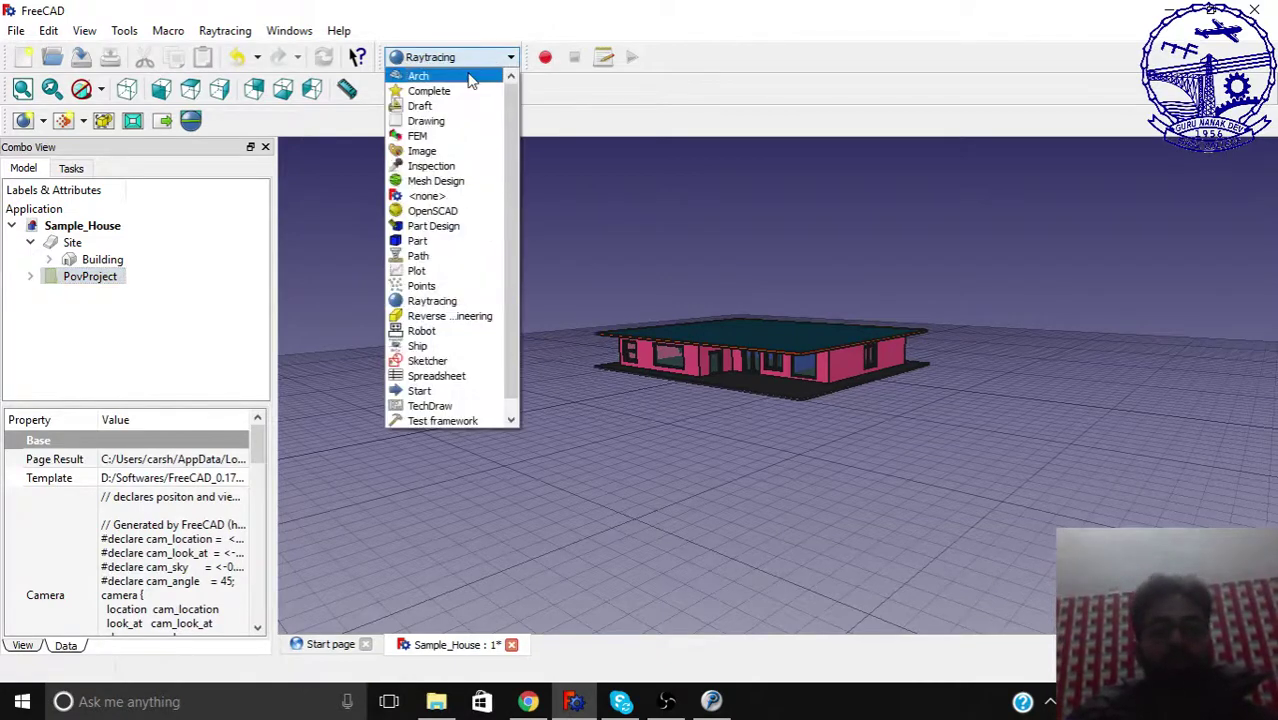
left_click(470, 76)
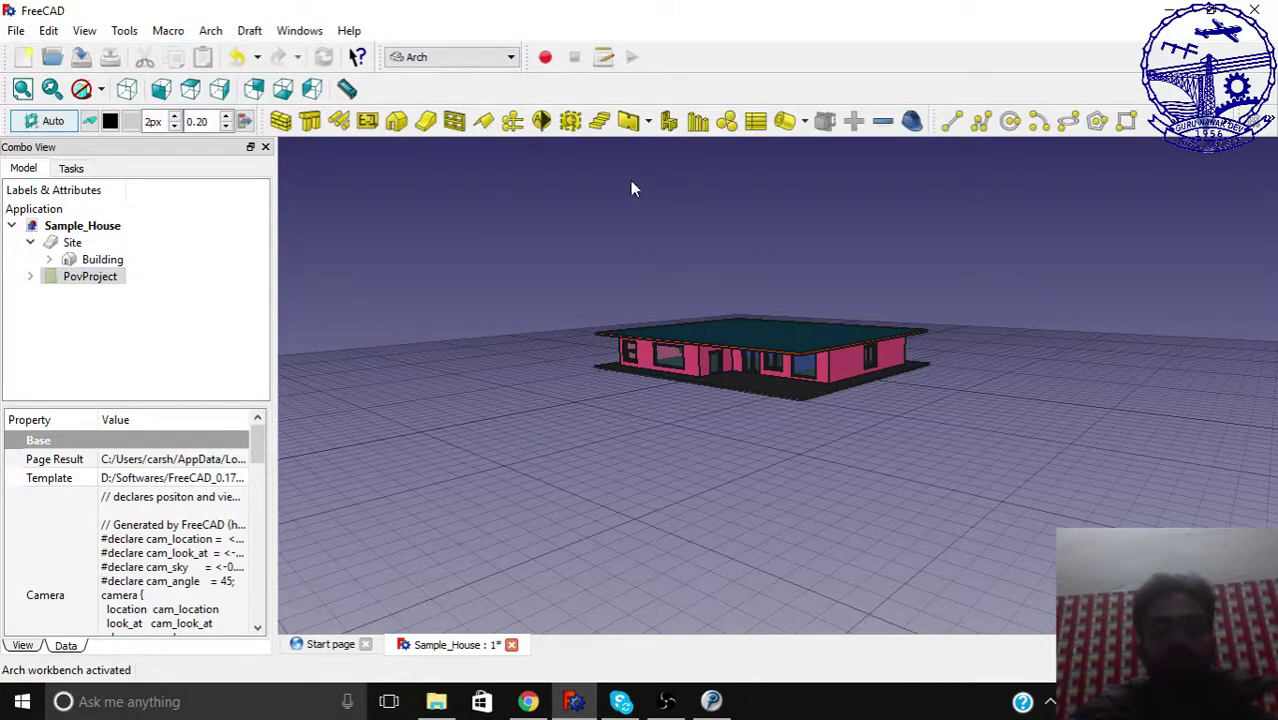
right_click(1073, 273)
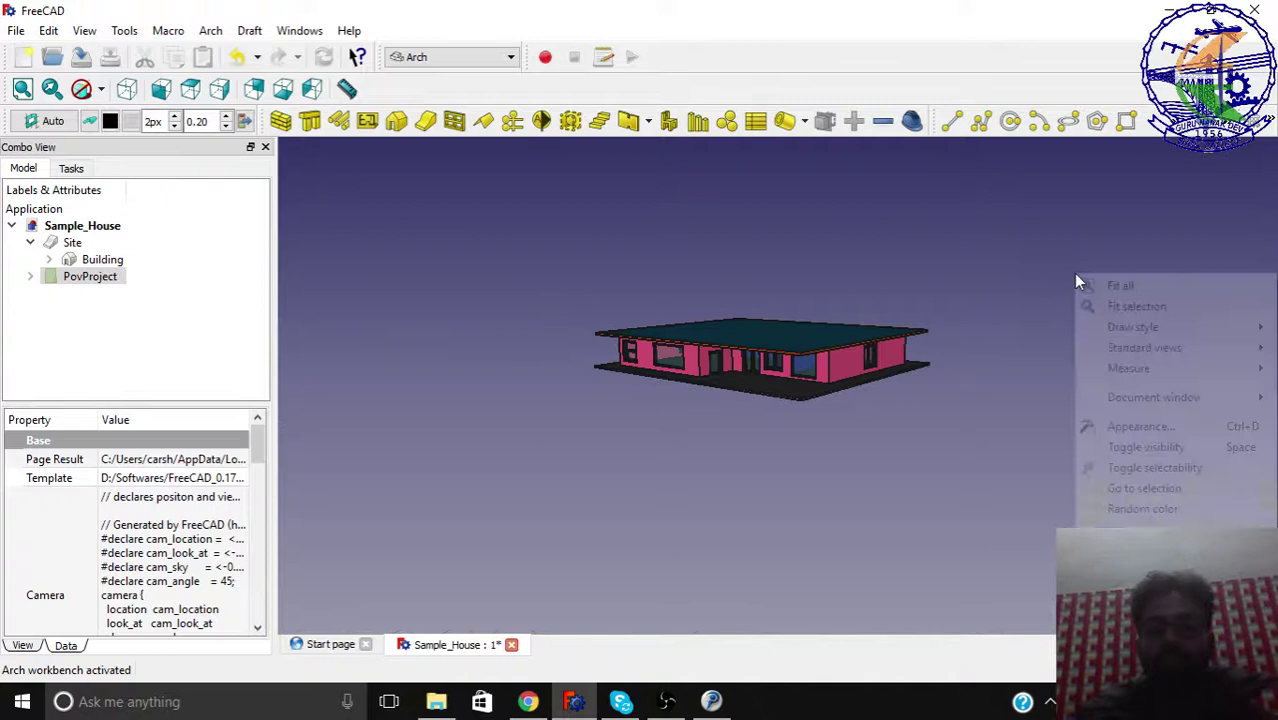
left_click(977, 244)
right_click_drag(927, 377, 997, 323)
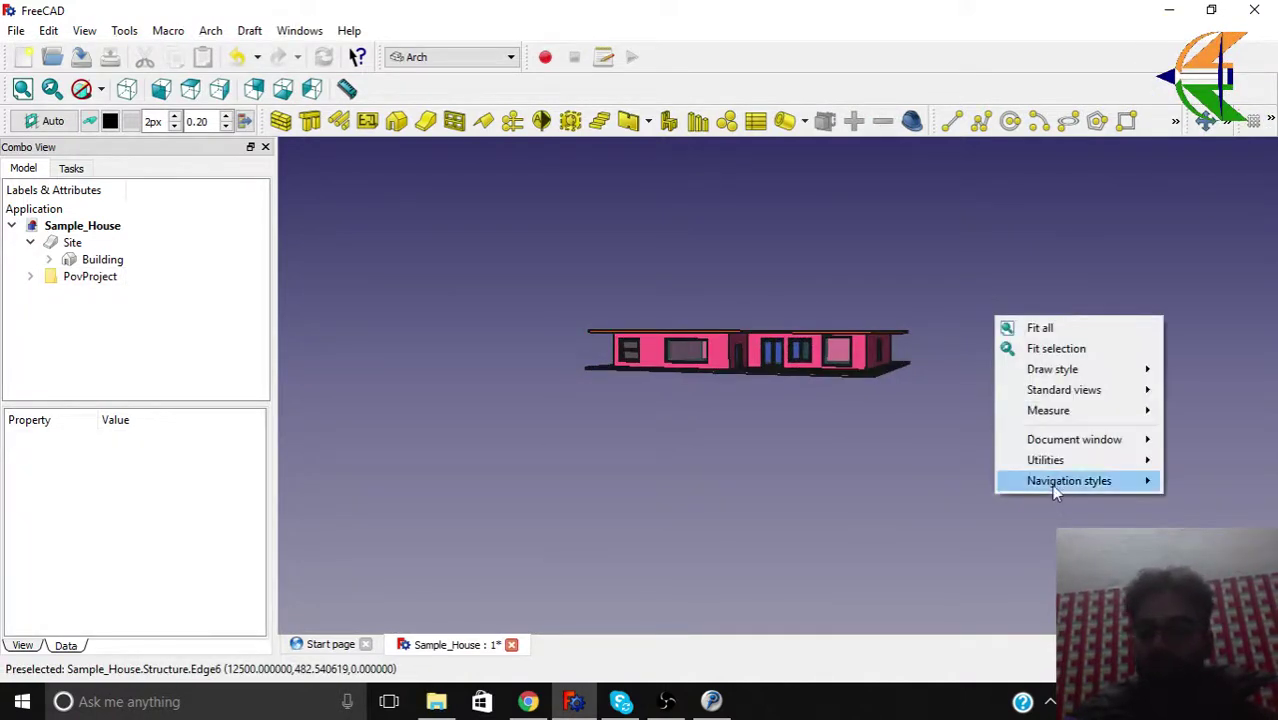
mouse_move(1051, 484)
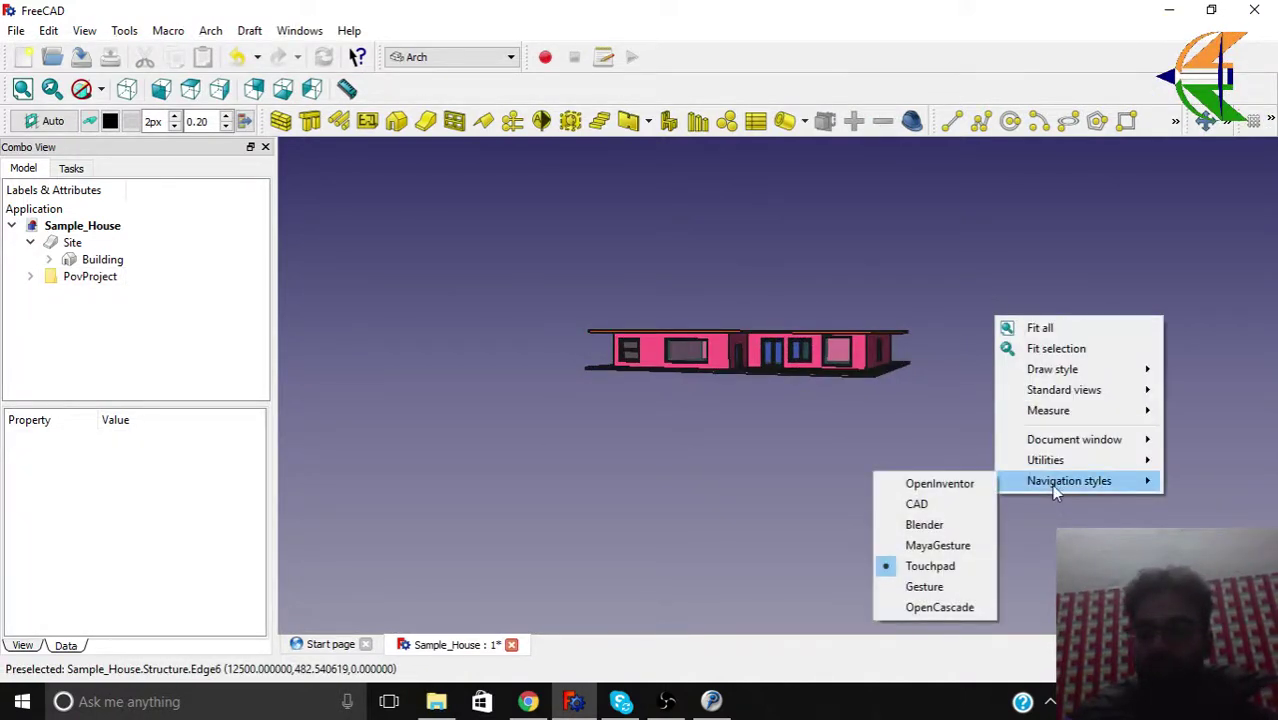
left_click(968, 486)
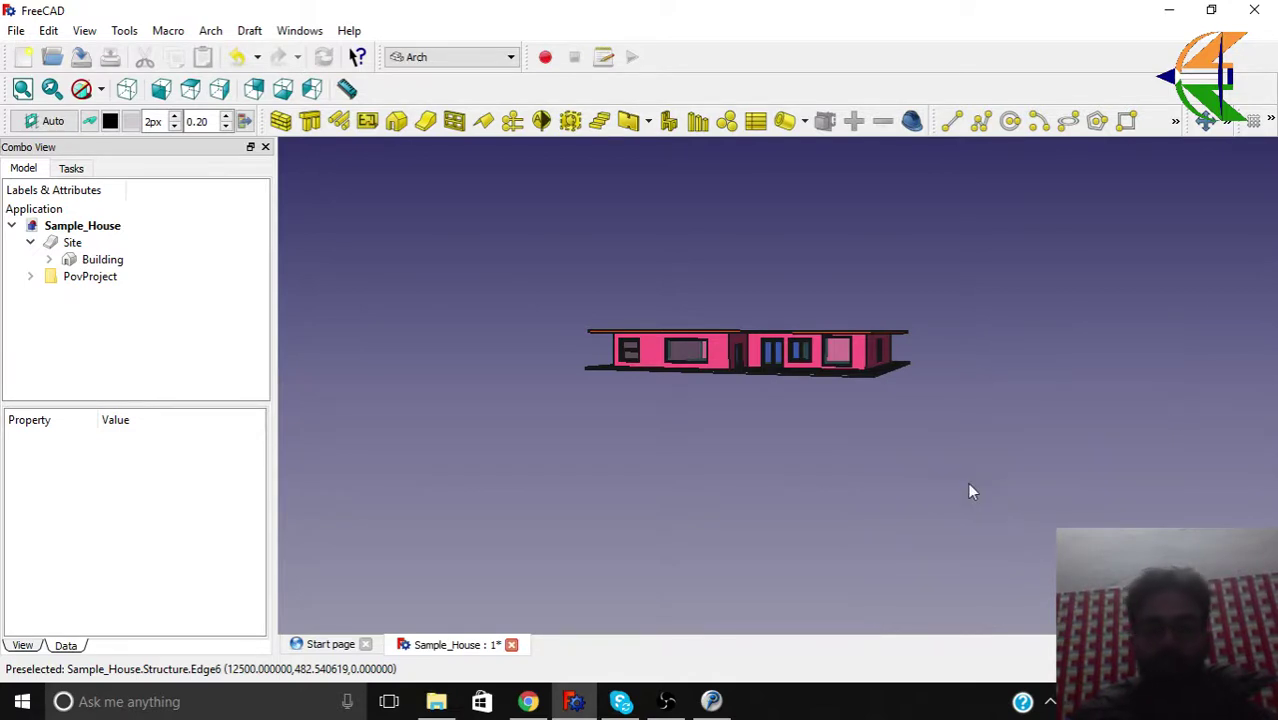
- Orbit the Sample_House model to view it from a steeply tilted angle
left_click_drag(1067, 277, 1050, 377)
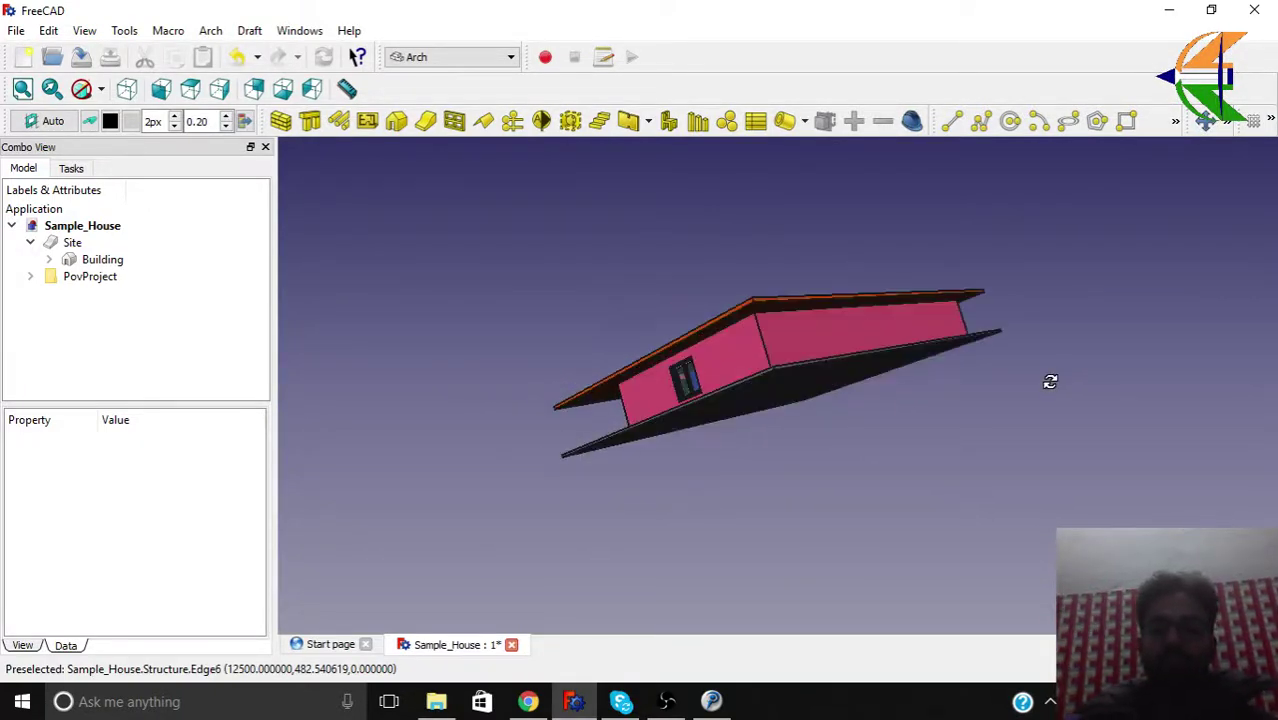